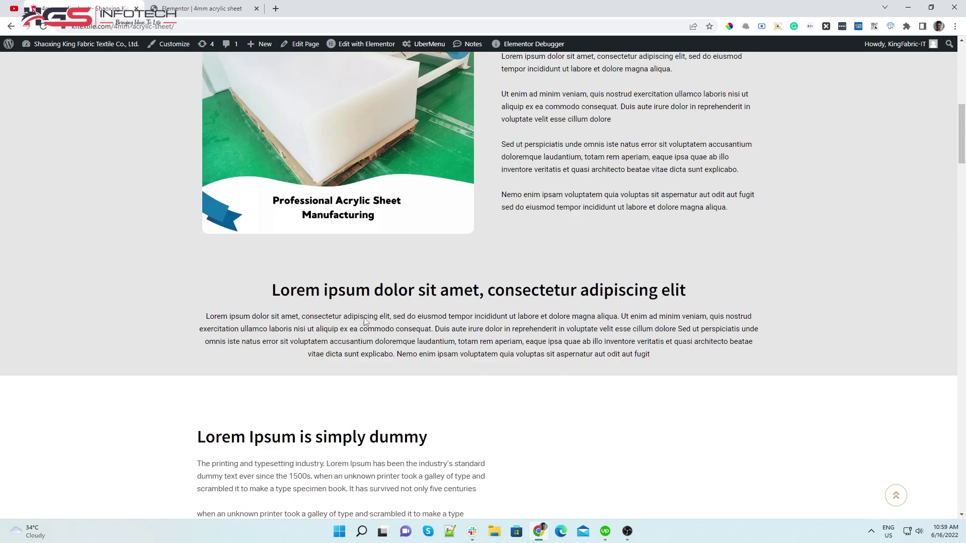
Open the 4mm acrylic sheet page in the Elementor editor and close the duplicate editor tab.
scroll(364, 318, down, 15)
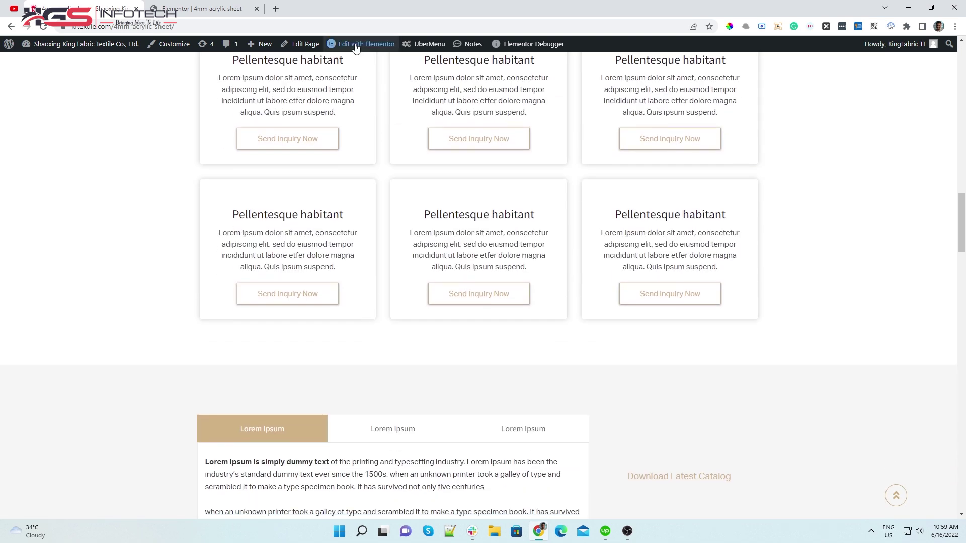
click(362, 43)
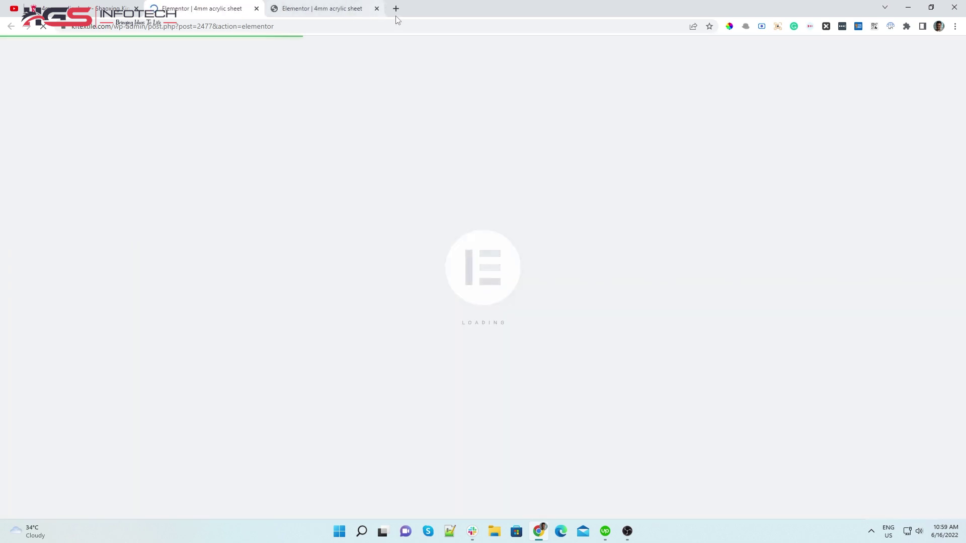
click(376, 8)
click(532, 83)
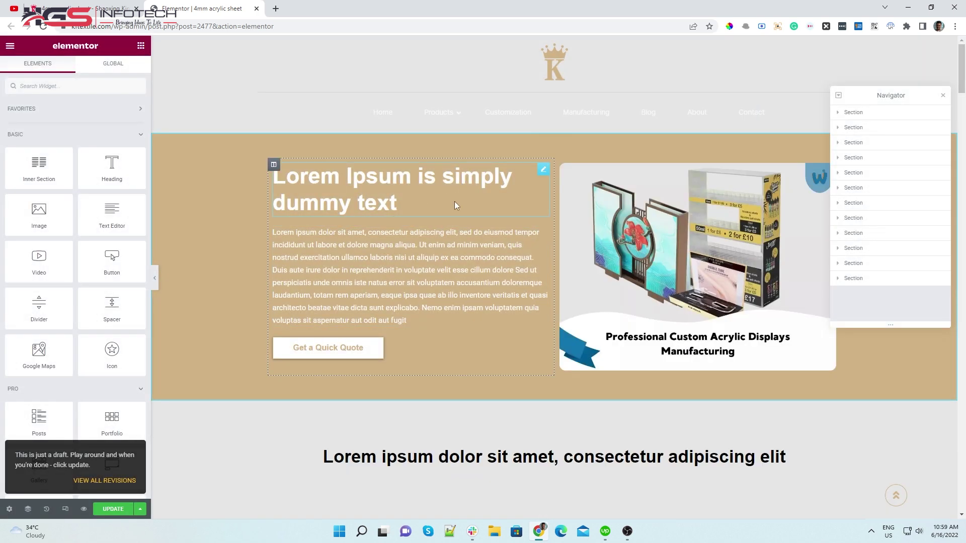
Replace the hero heading placeholder with 'You can edit heading from here', fixing the 'cxan' typo.
click(454, 201)
drag(107, 134, 12, 131)
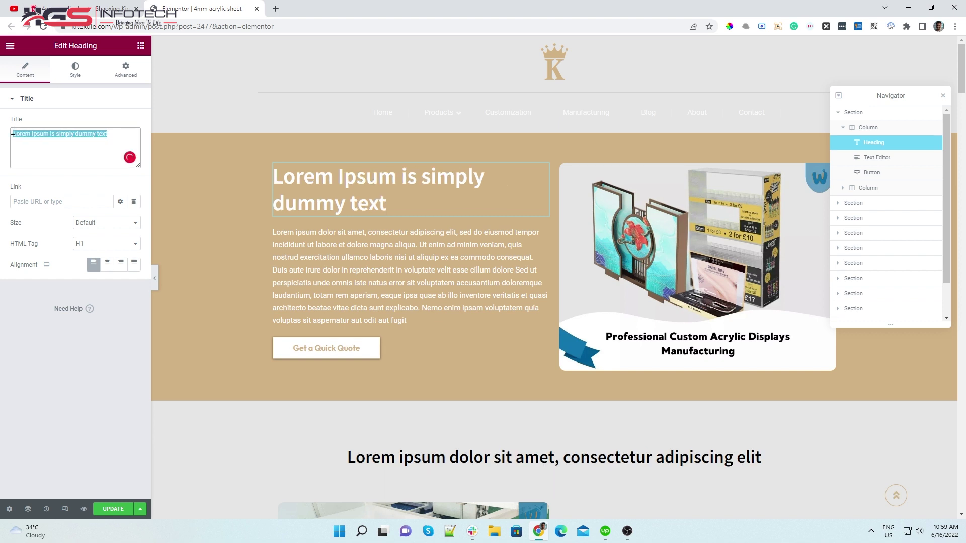
text(You cxan edit )
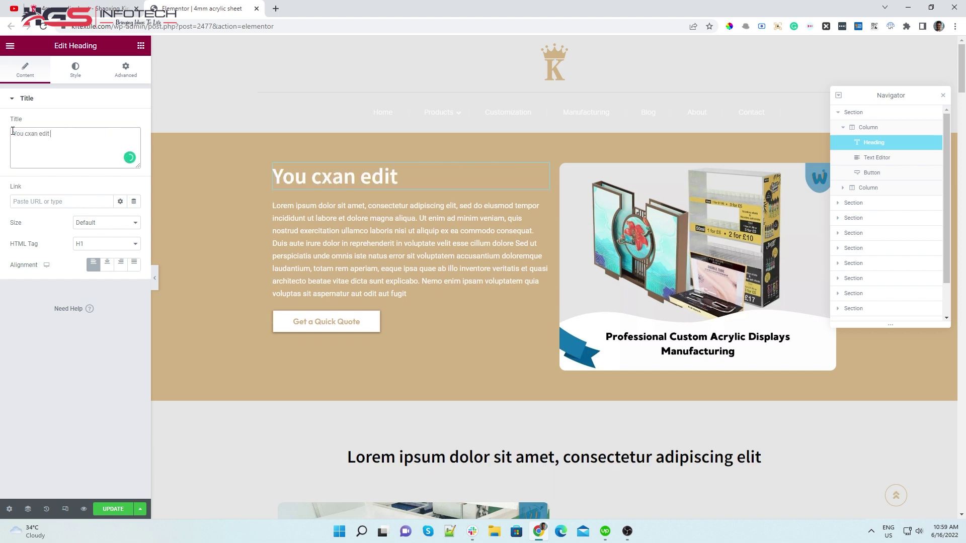
text(heading )
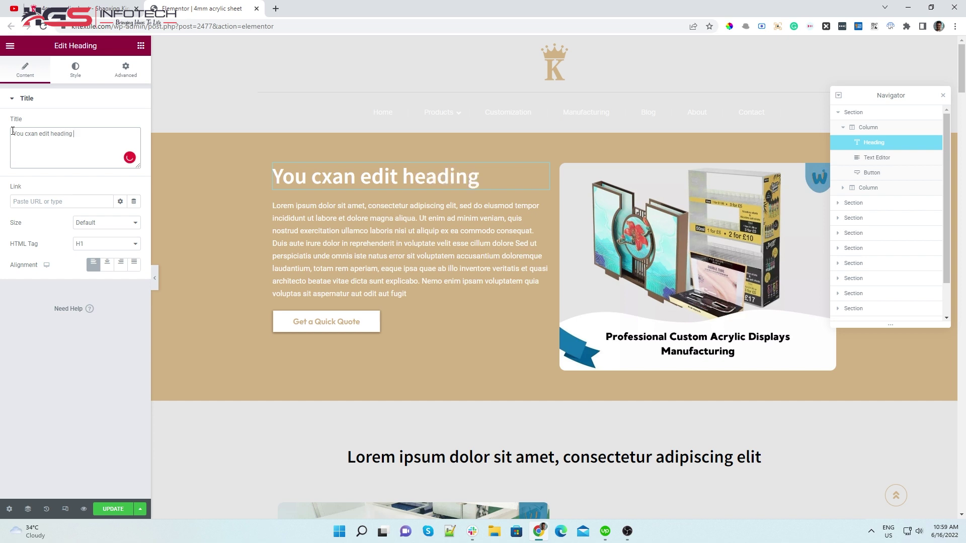
text(from here)
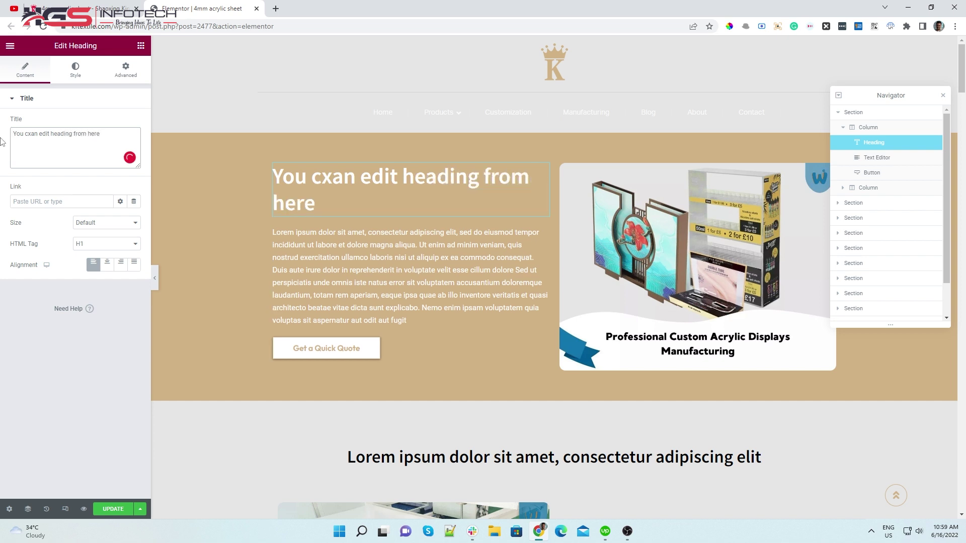
click(388, 265)
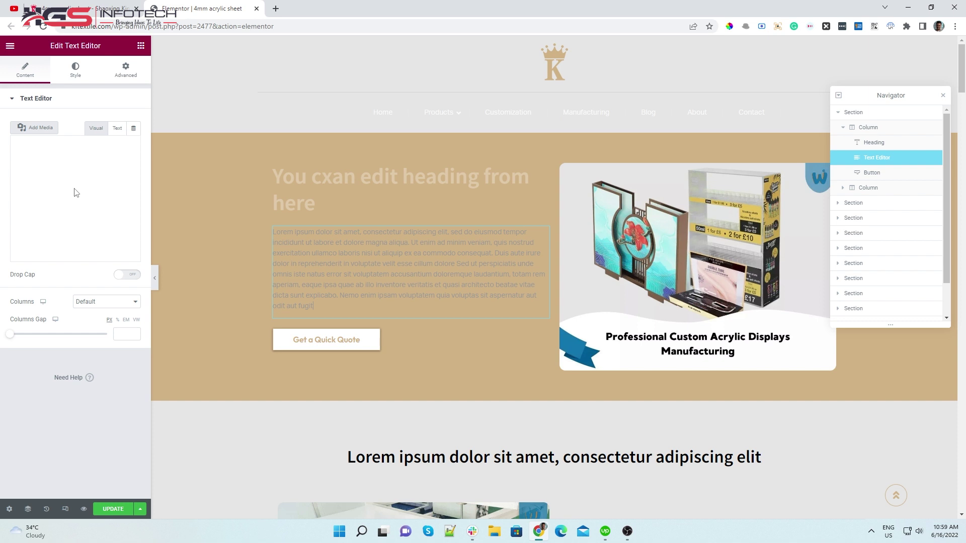
click(322, 201)
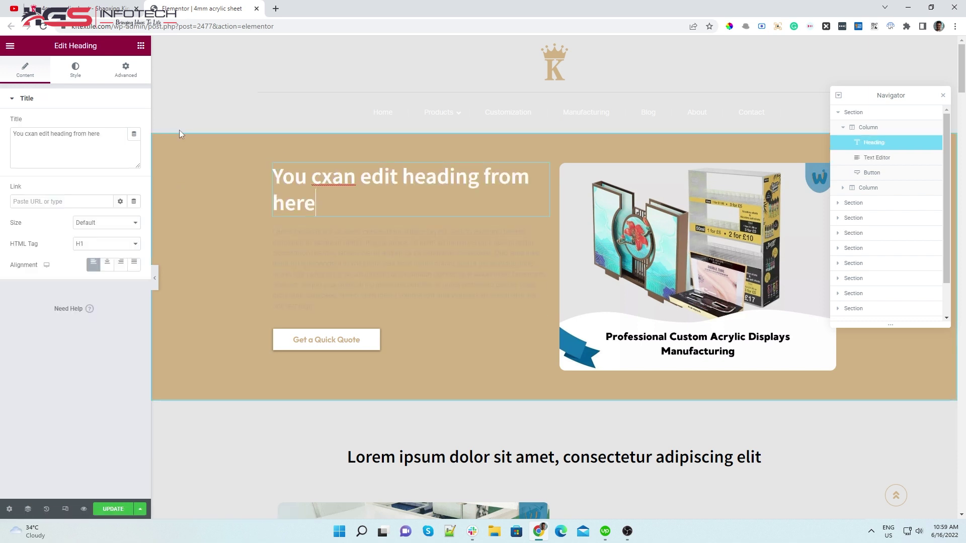
click(31, 135)
key(BackSpace)
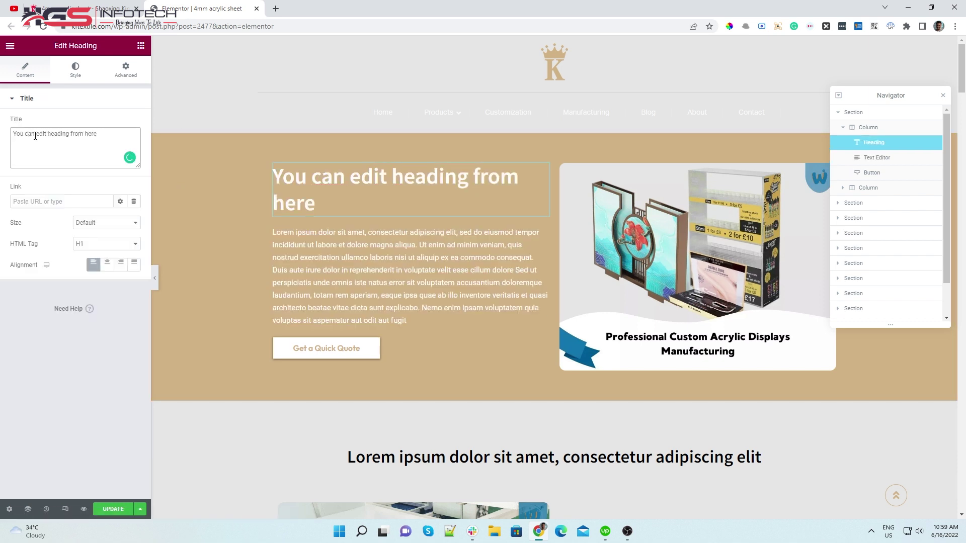
Try a new heading colour, font size 40 and weight 200, then restore the size and weight 600.
click(73, 75)
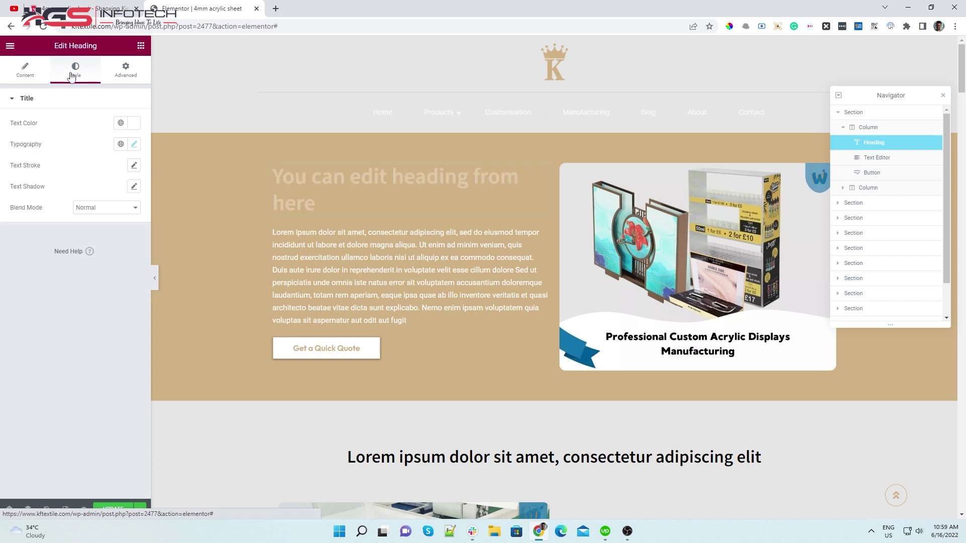
click(134, 125)
drag(88, 198, 2, 82)
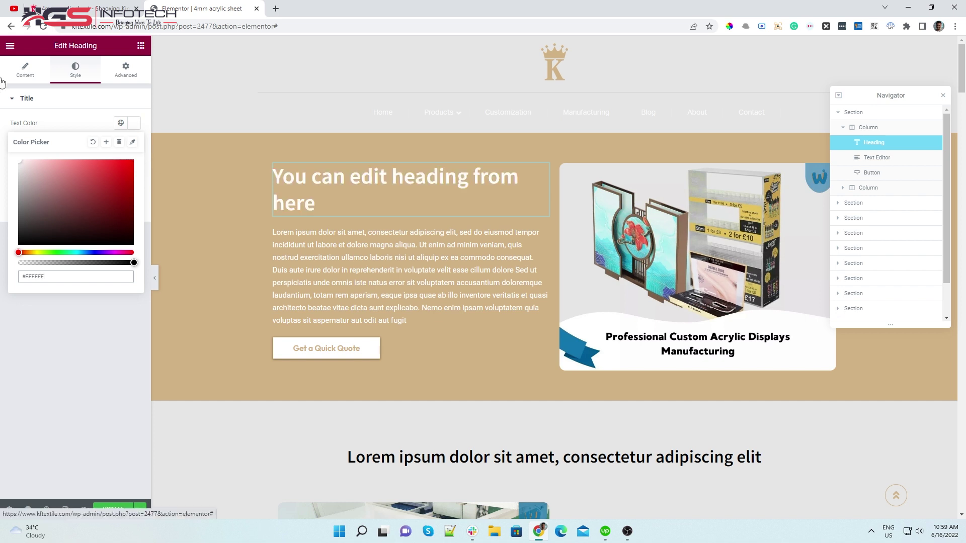
click(3, 243)
click(135, 146)
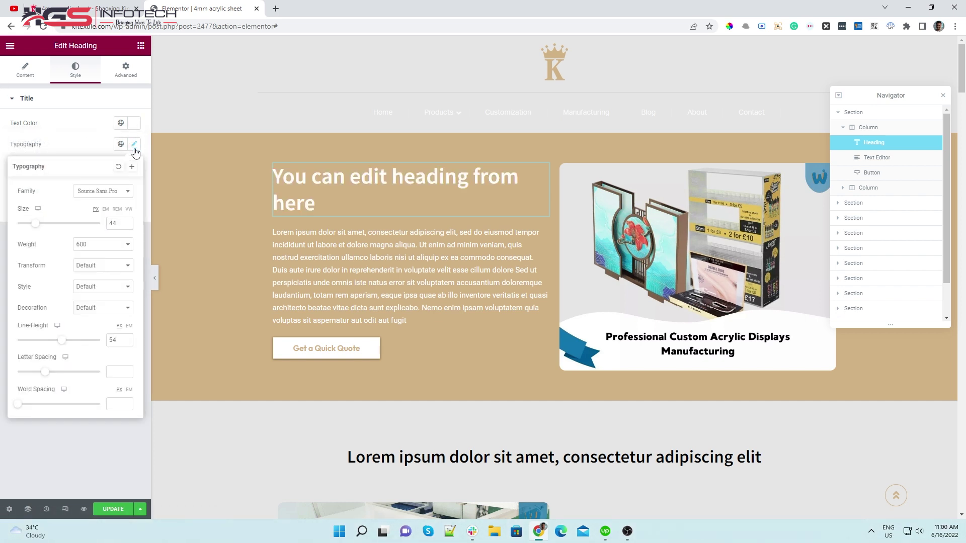
drag(118, 223, 111, 224)
text(40)
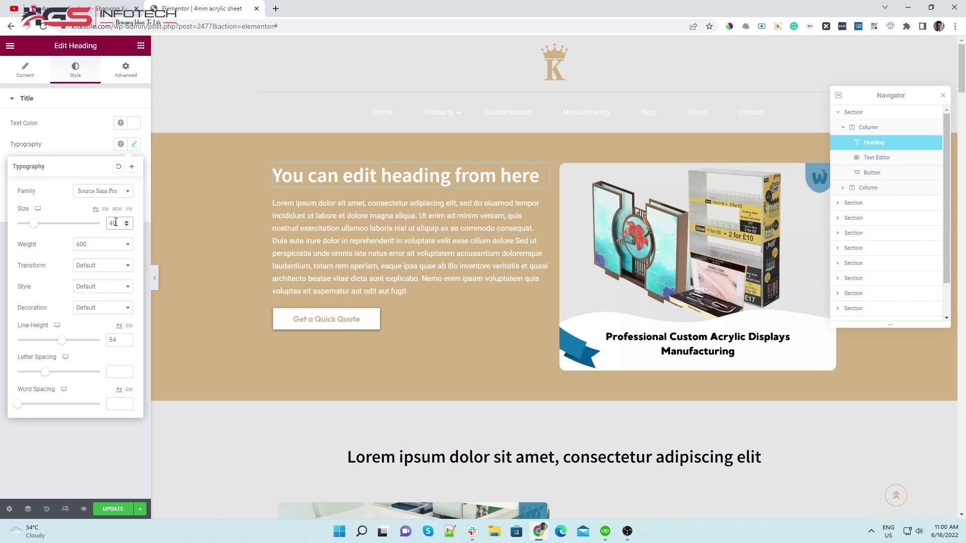
key(Up)
key(Up)
key(Up)
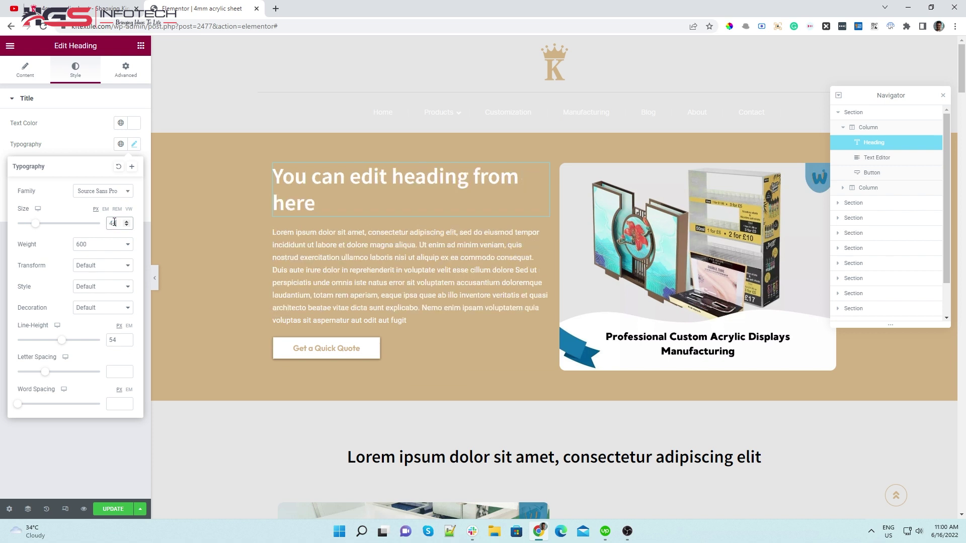
click(103, 247)
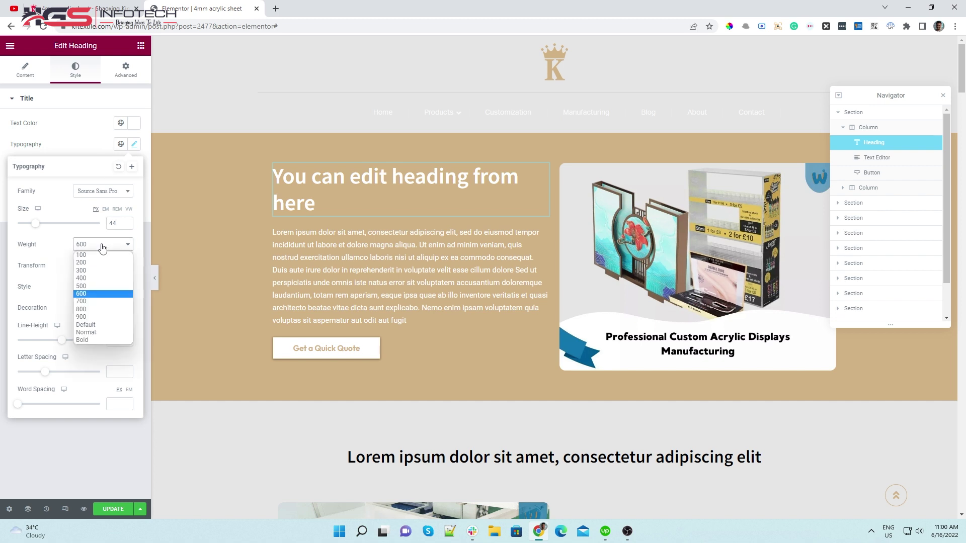
click(98, 262)
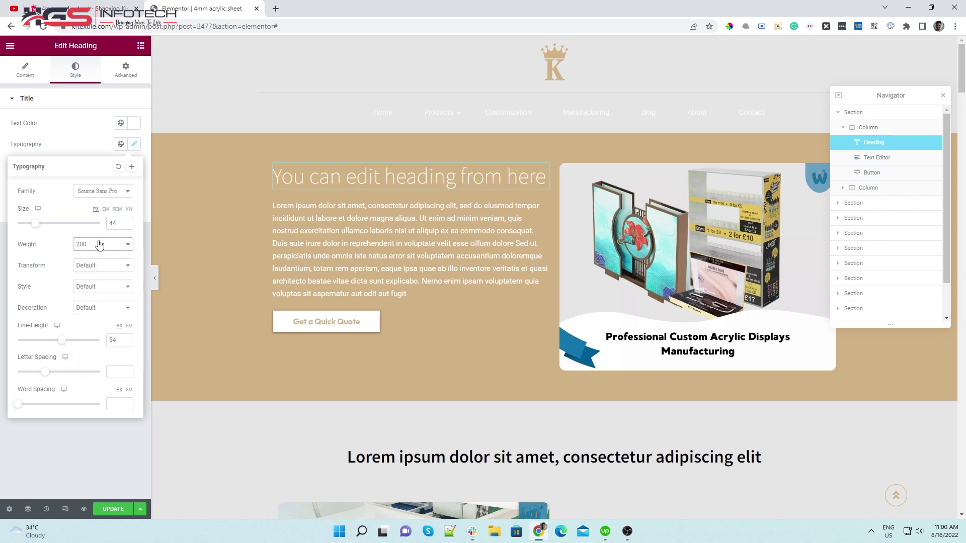
click(99, 245)
click(90, 297)
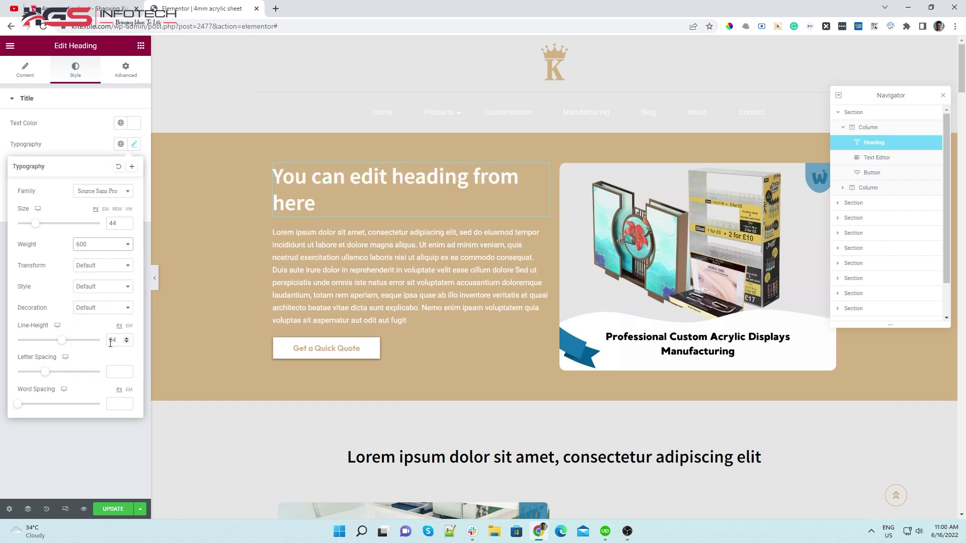
click(5, 287)
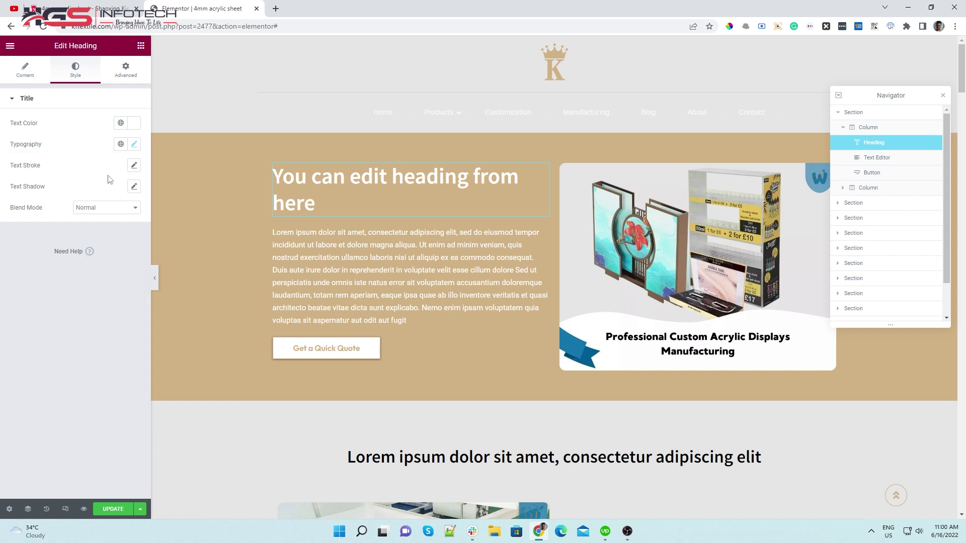
Try a 4 px black outline on the heading, then remove it and reset the text shadow.
click(134, 166)
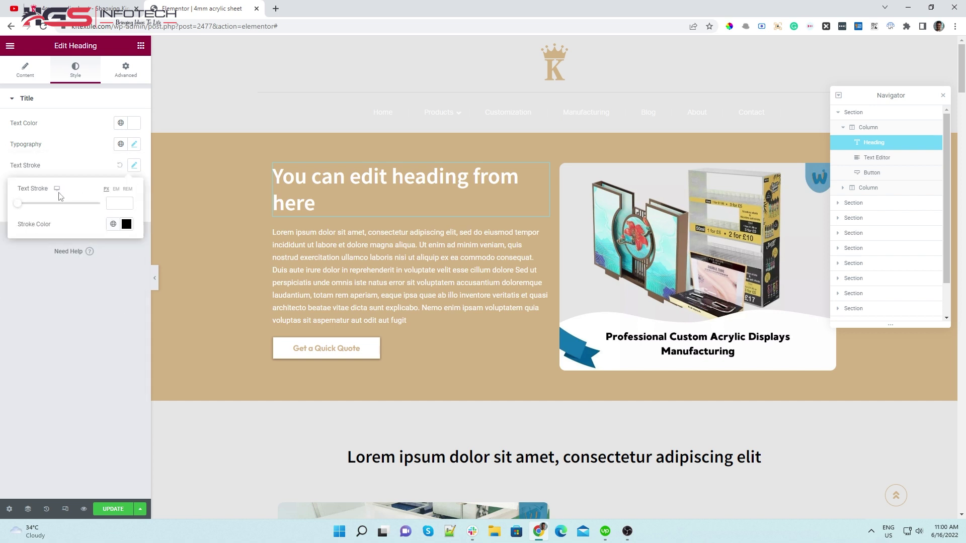
drag(19, 209, 54, 209)
key(Tab)
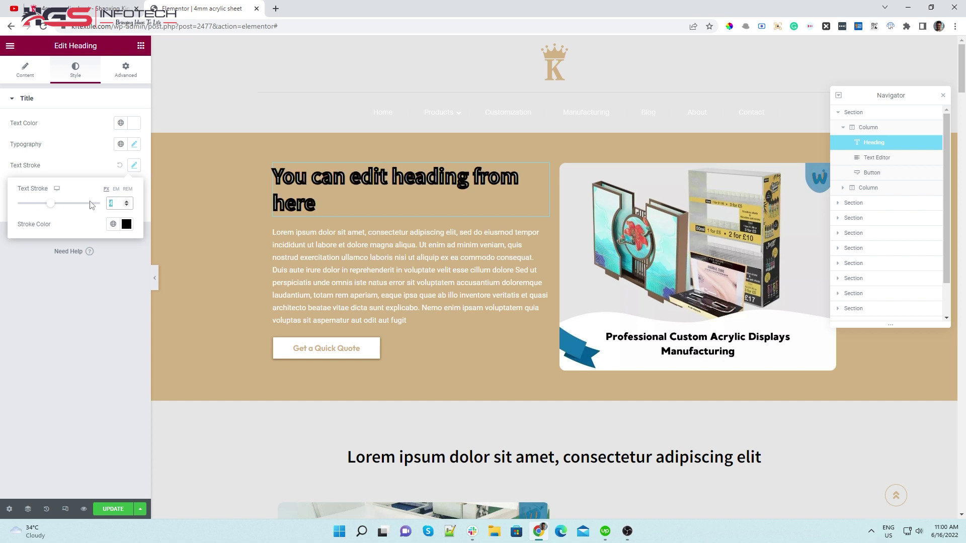
key(BackSpace)
click(21, 239)
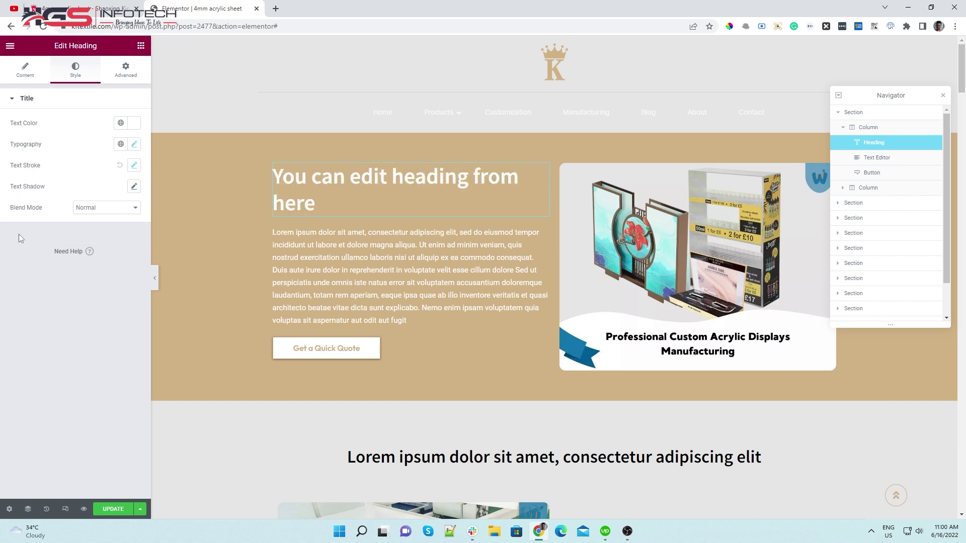
click(135, 188)
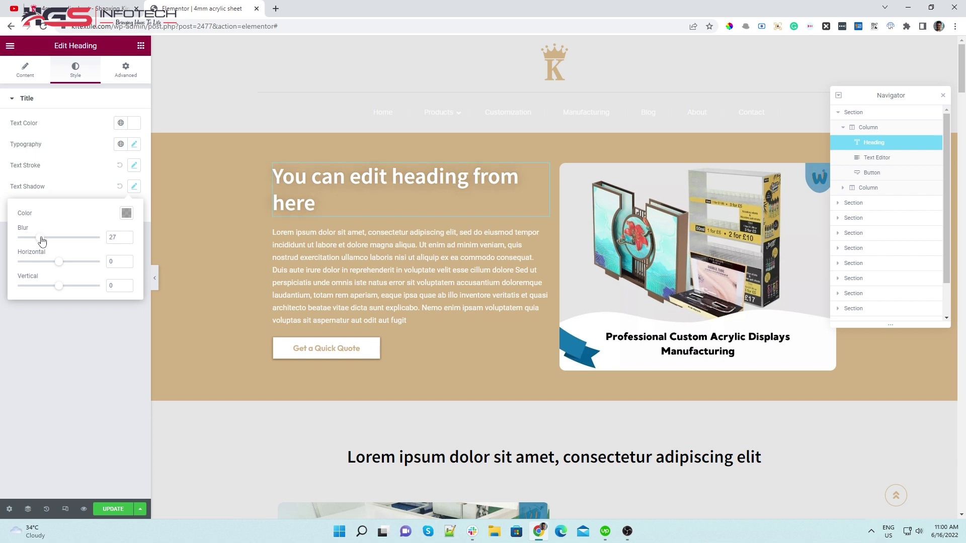
click(120, 186)
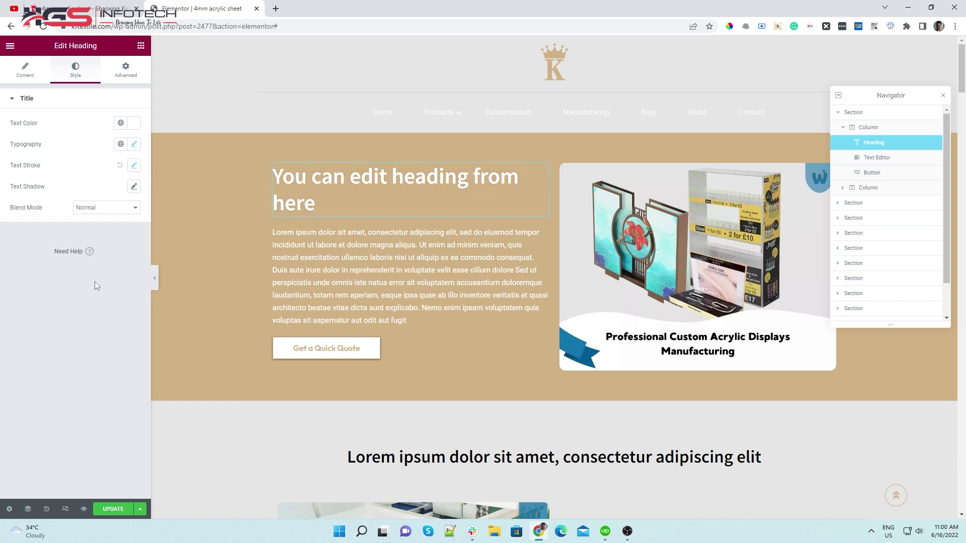
click(26, 67)
Try light grey #C0B3B3 on the hero paragraph, then set it back to near-white.
click(375, 237)
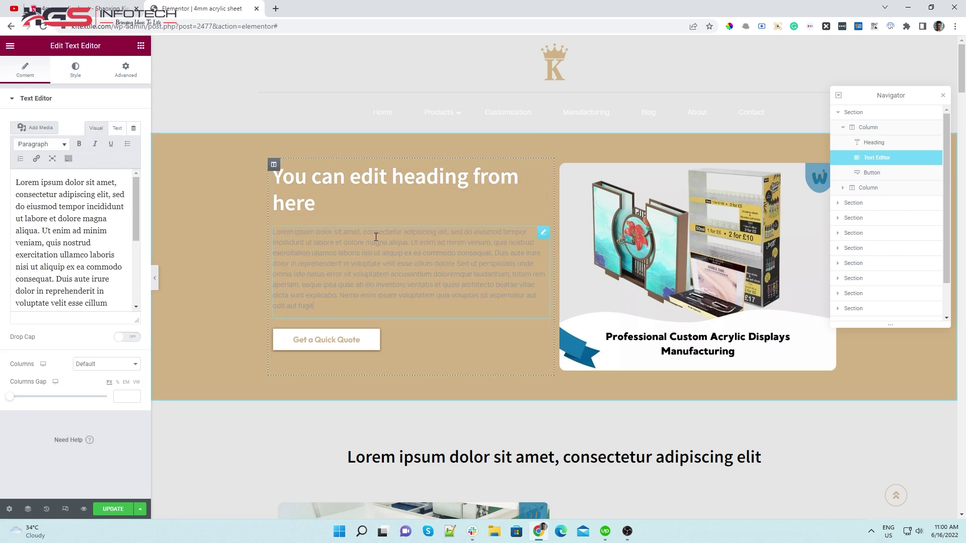
click(77, 72)
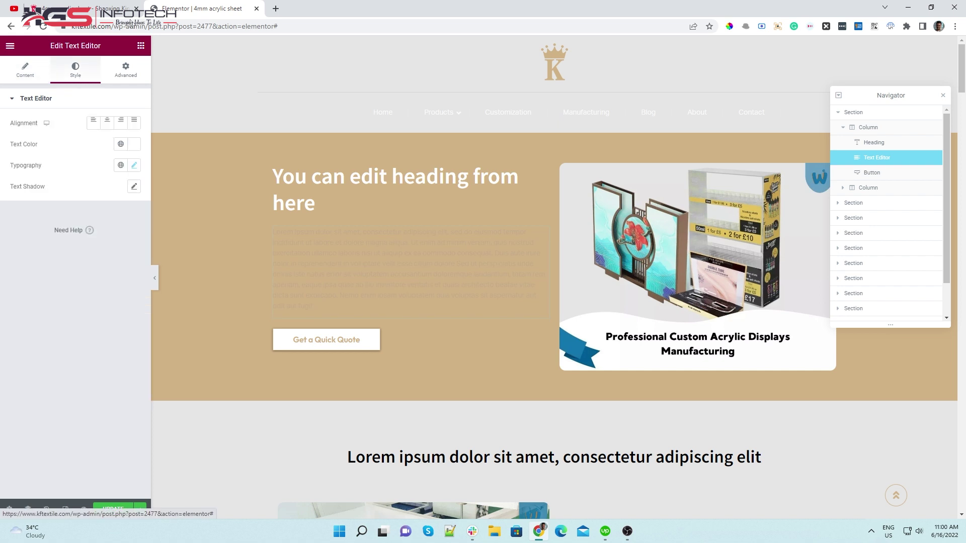
click(133, 144)
drag(97, 210, 25, 201)
click(2, 164)
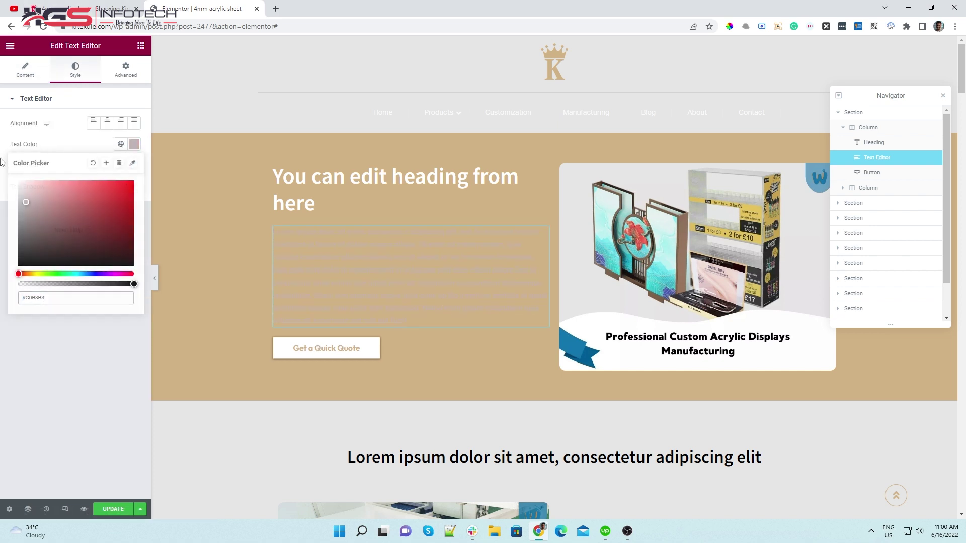
click(134, 144)
click(67, 205)
click(357, 283)
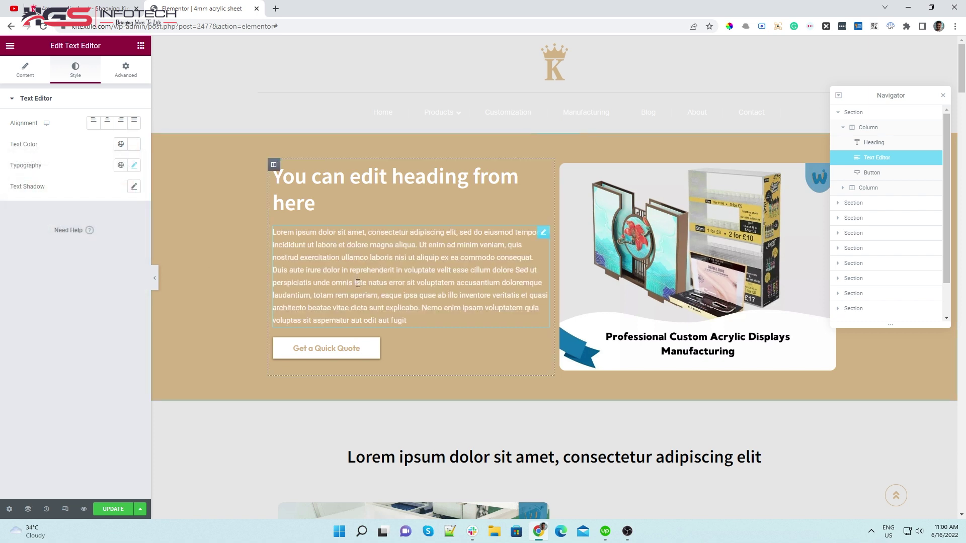
click(381, 355)
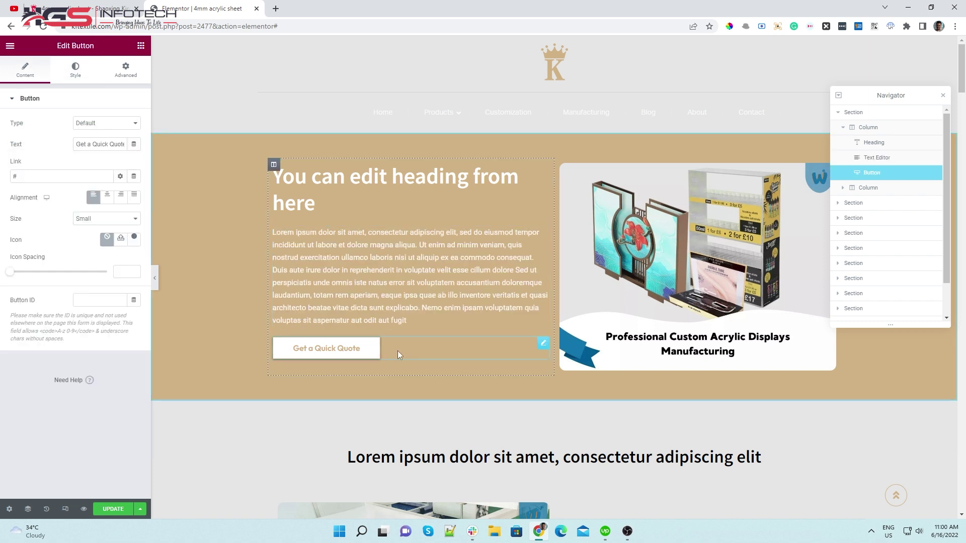
click(76, 73)
click(86, 9)
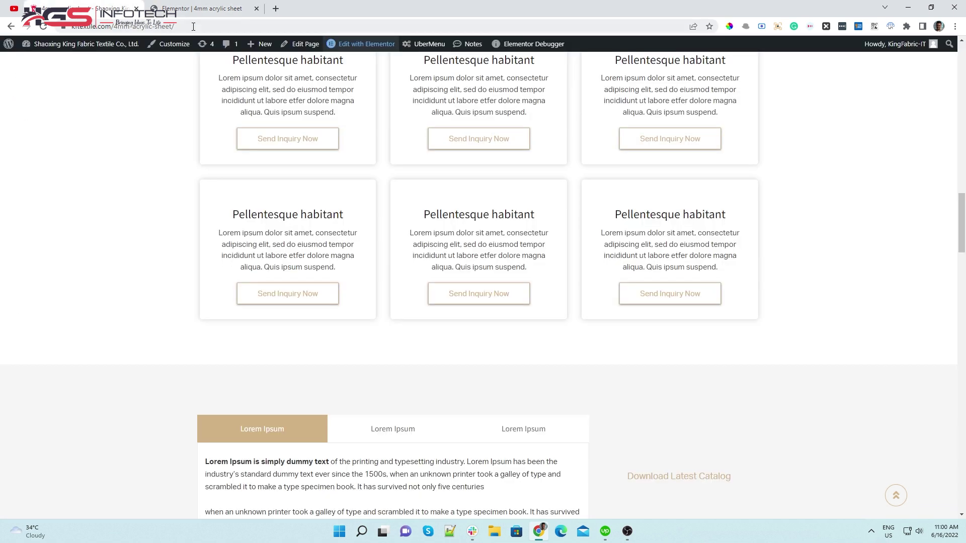
click(124, 28)
click(138, 26)
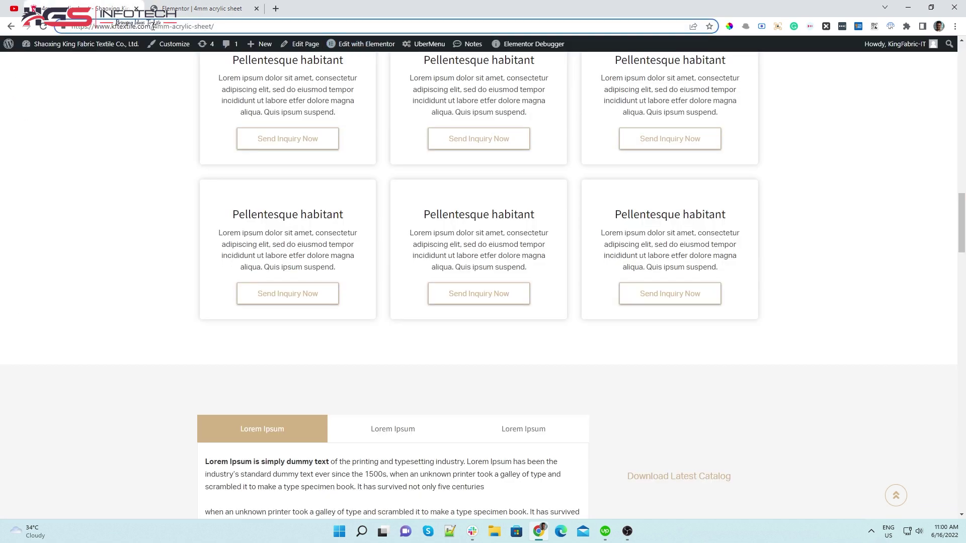
click(201, 9)
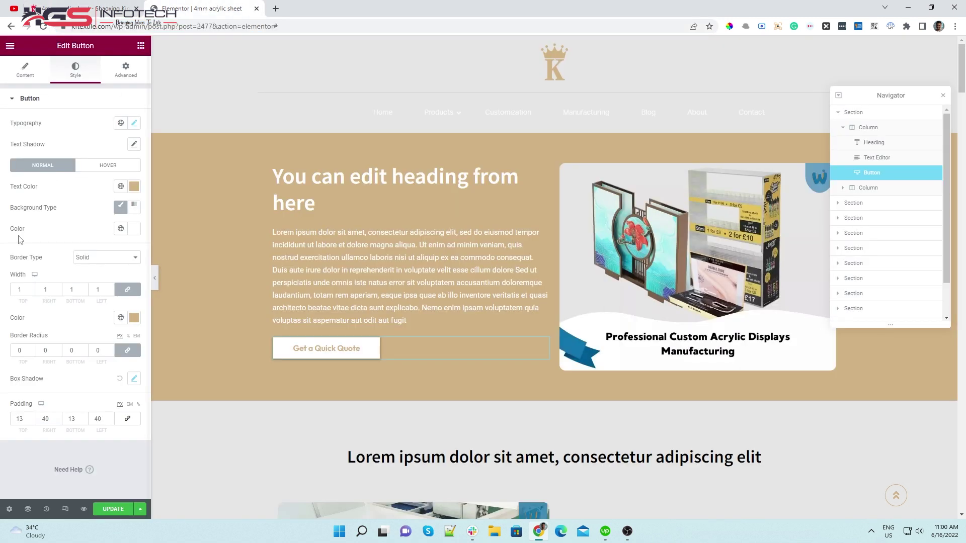
click(25, 70)
click(34, 176)
text(https://www.kftextile.com/)
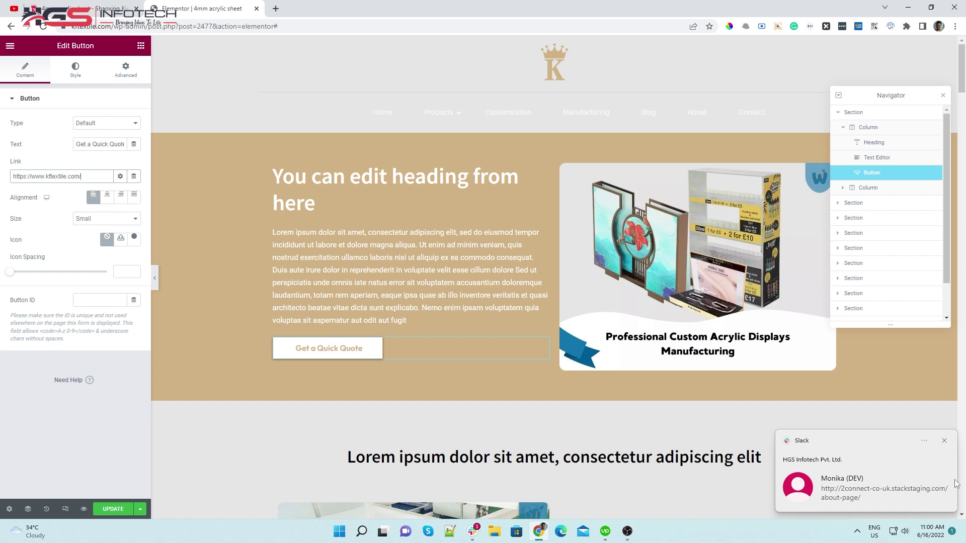
click(944, 442)
Swap the hero image, then re-insert the custom acrylic displays picture from the Media Library.
scroll(324, 350, down, 2)
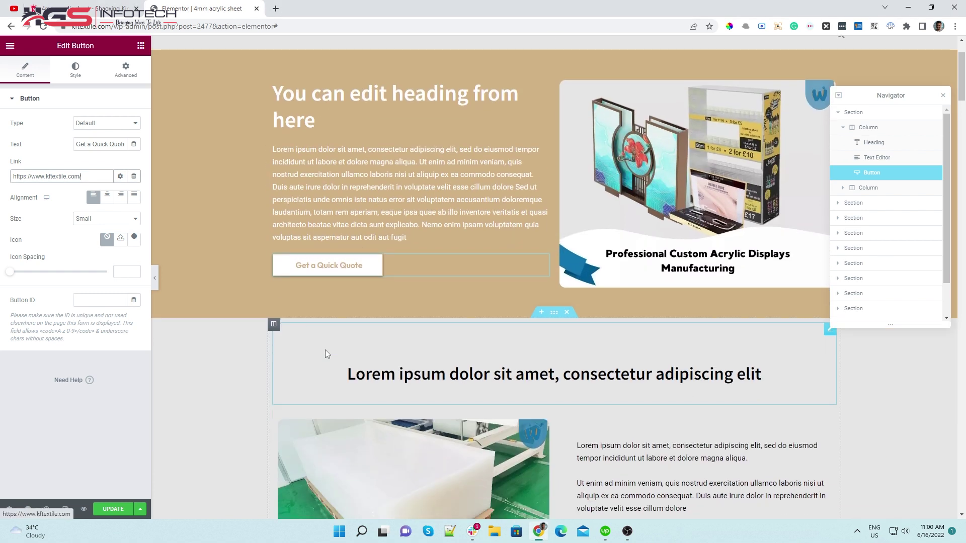
scroll(315, 322, down, 1)
click(675, 135)
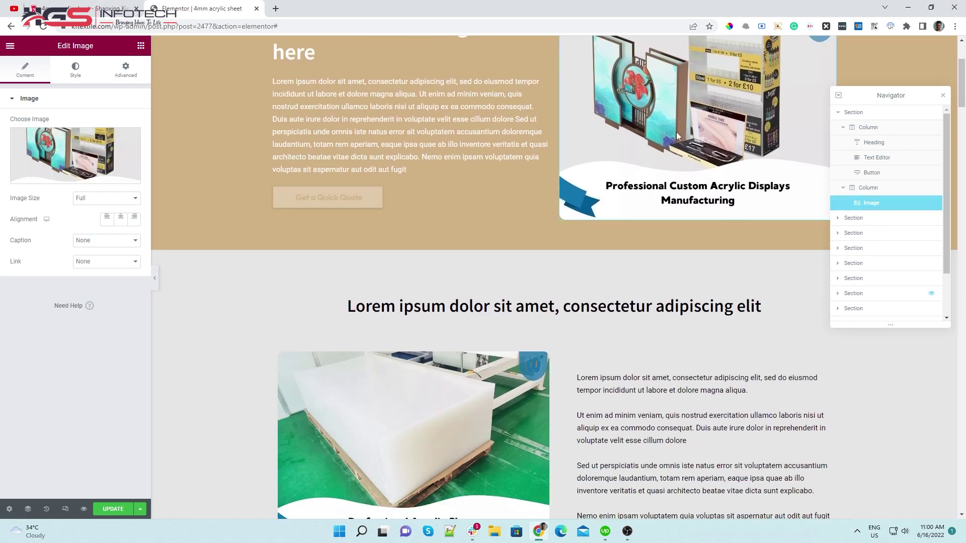
click(75, 171)
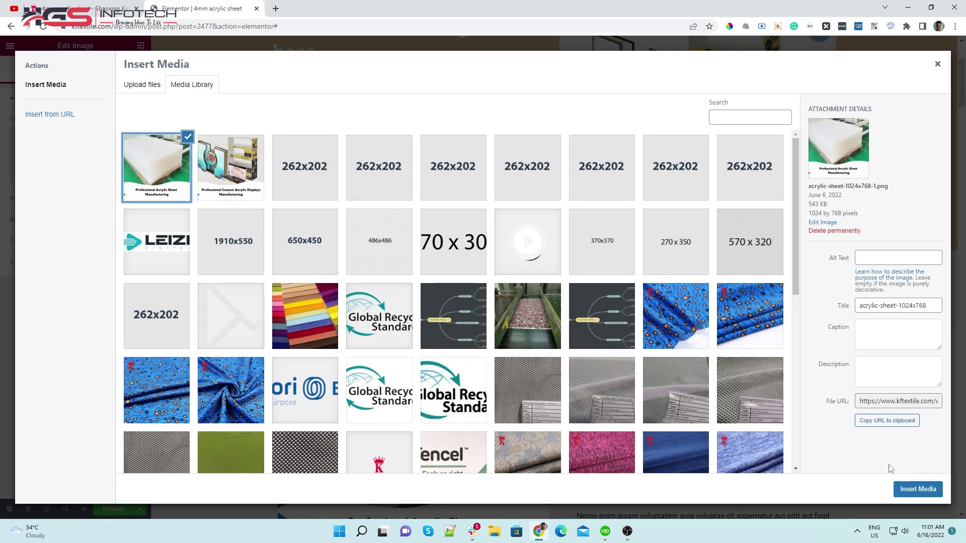
click(918, 489)
scroll(605, 218, up, 2)
scroll(606, 219, down, 4)
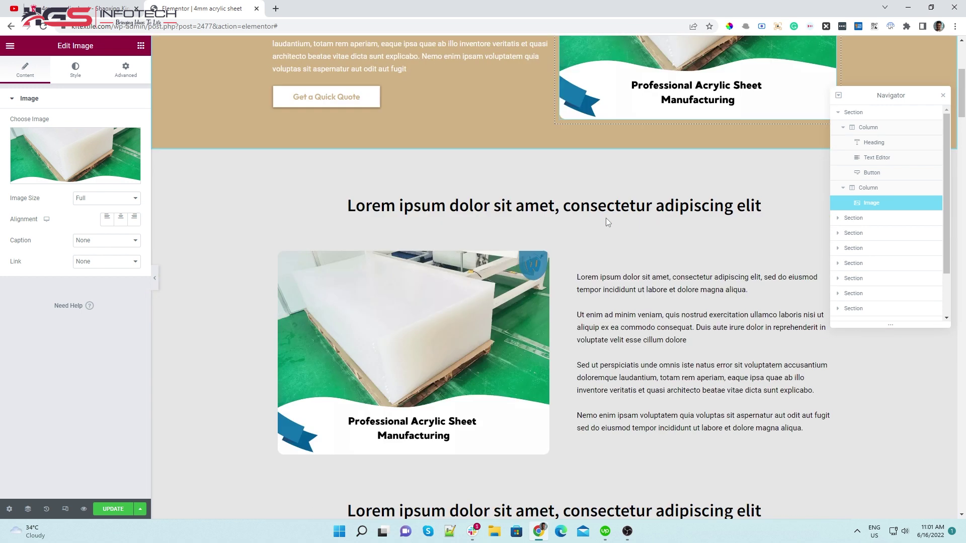
scroll(695, 168, up, 3)
click(86, 173)
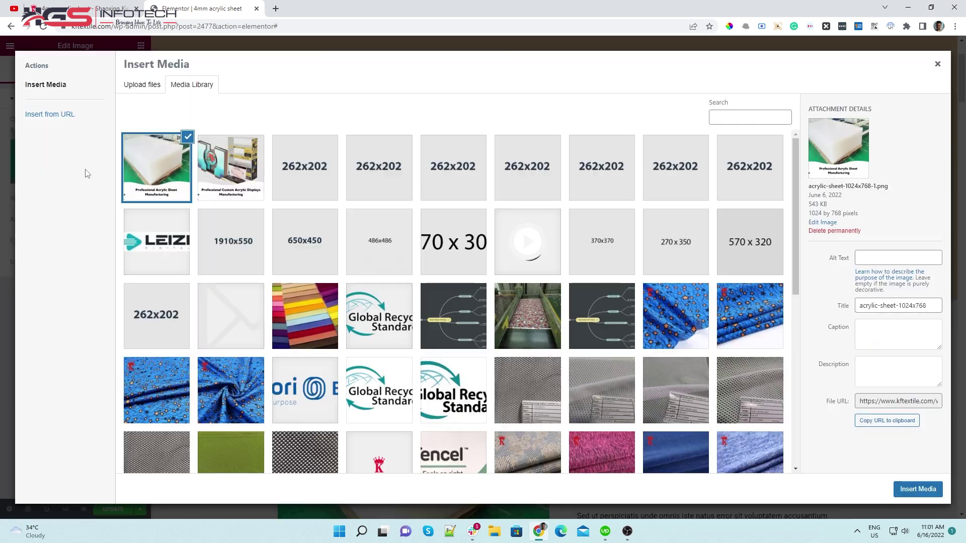
click(206, 187)
click(918, 488)
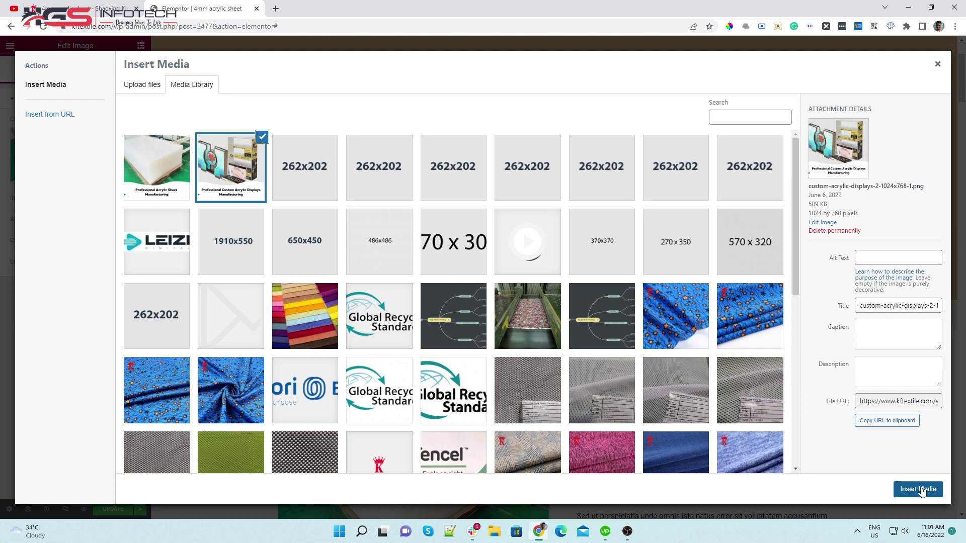
scroll(442, 307, down, 3)
Increase the line height of the paragraphs beside the acrylic sheet image to 29.
click(452, 201)
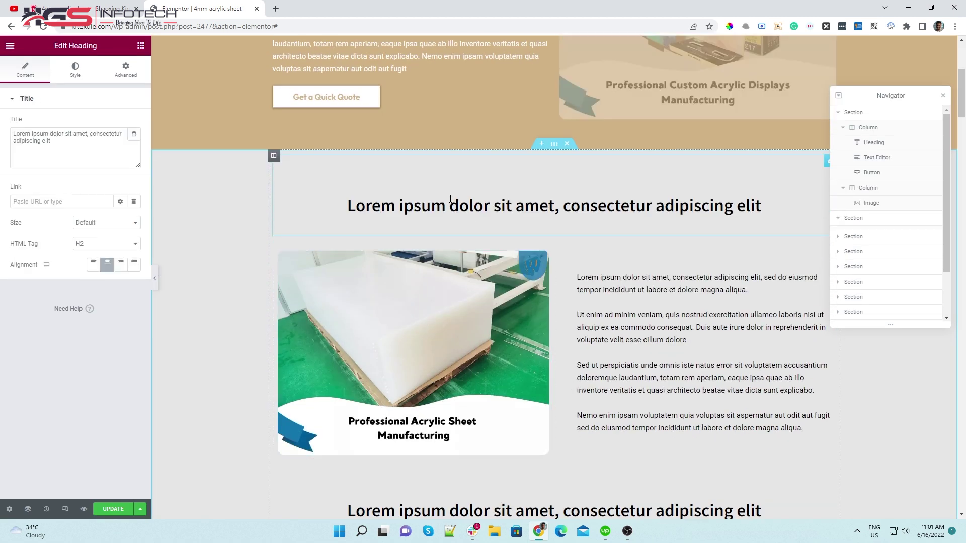
scroll(460, 306, down, 1)
click(460, 306)
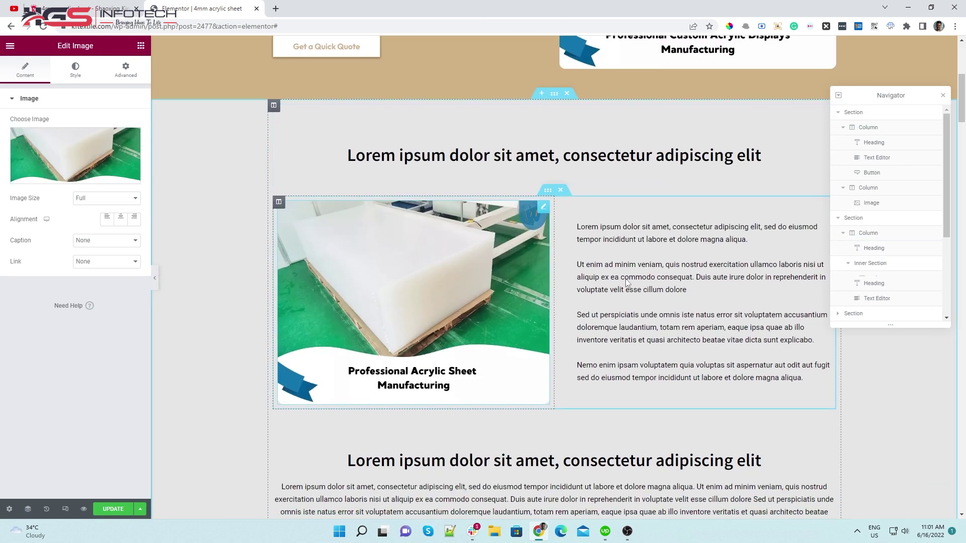
click(686, 274)
click(76, 67)
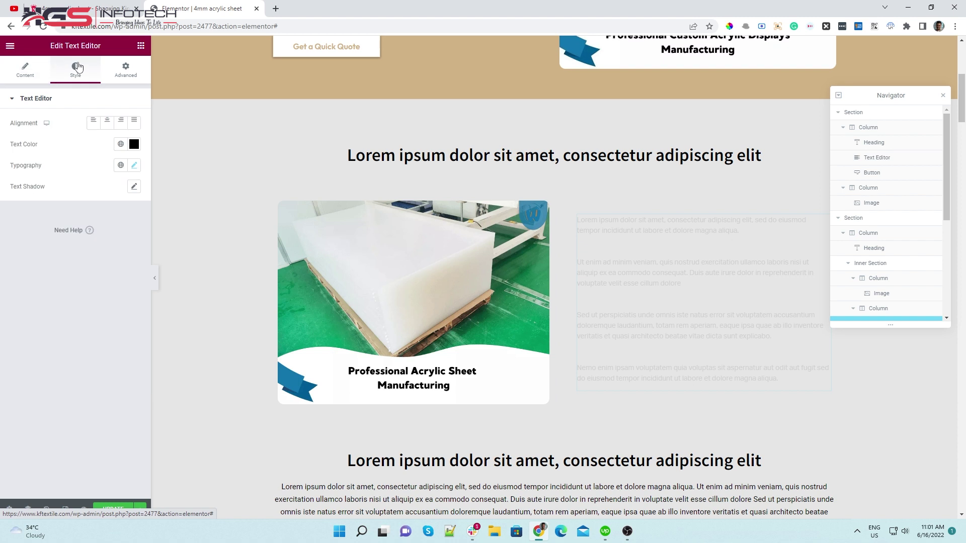
click(134, 165)
drag(21, 363, 40, 362)
Change the lower heading's final letter to 't' and start editing the paragraph beneath it.
scroll(392, 375, down, 4)
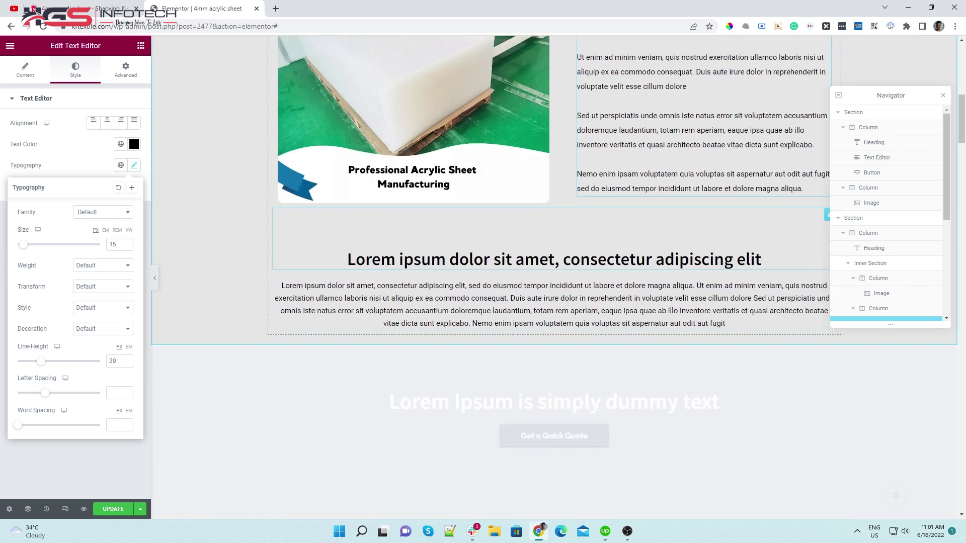
click(403, 259)
key(BackSpace)
text(t)
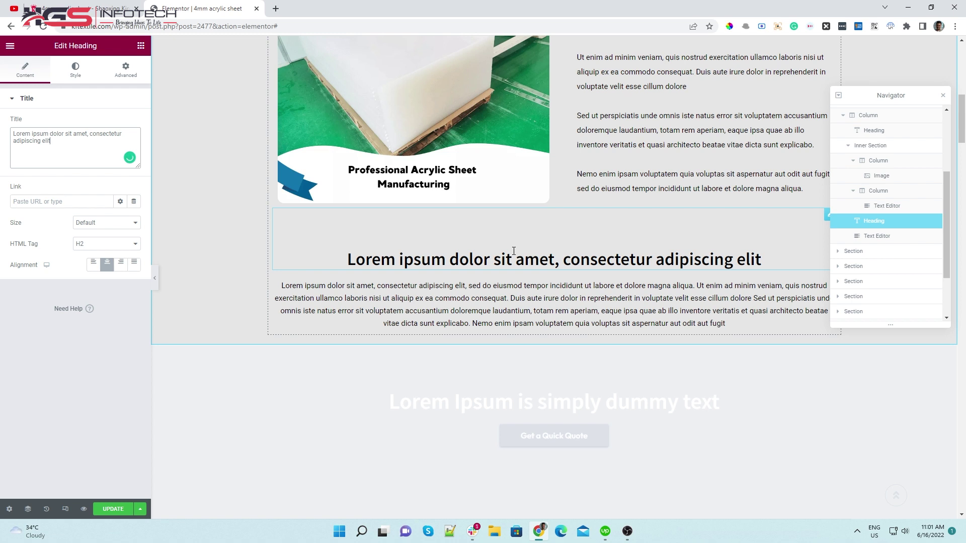
scroll(484, 202, down, 2)
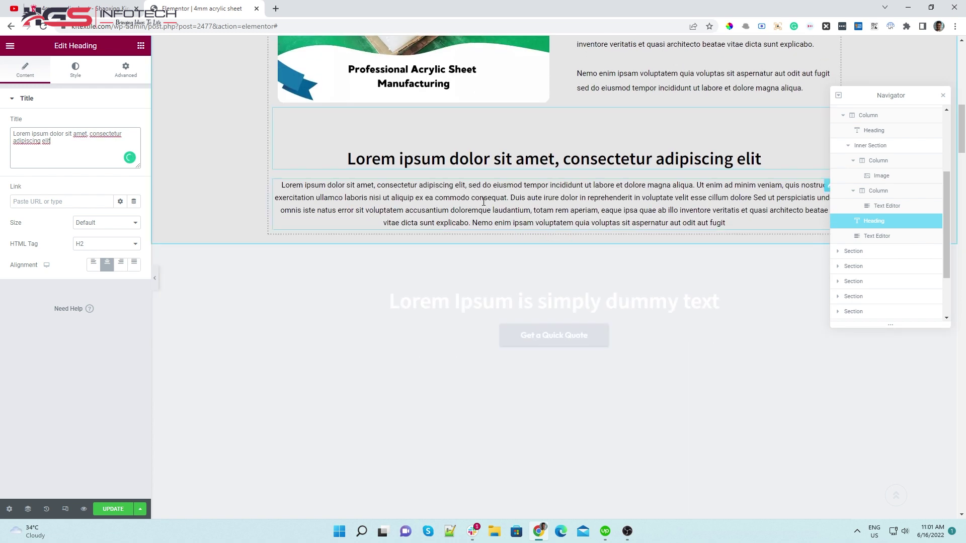
click(484, 202)
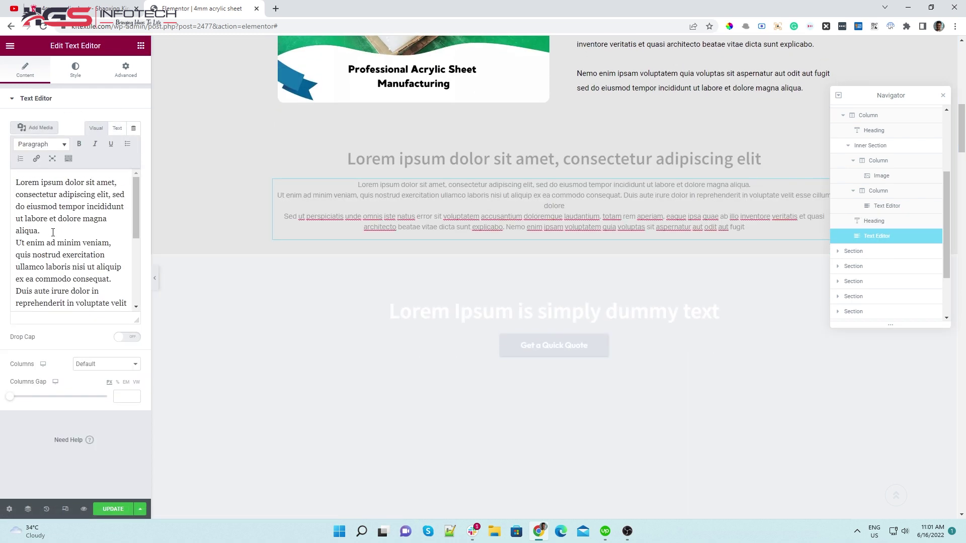
click(43, 227)
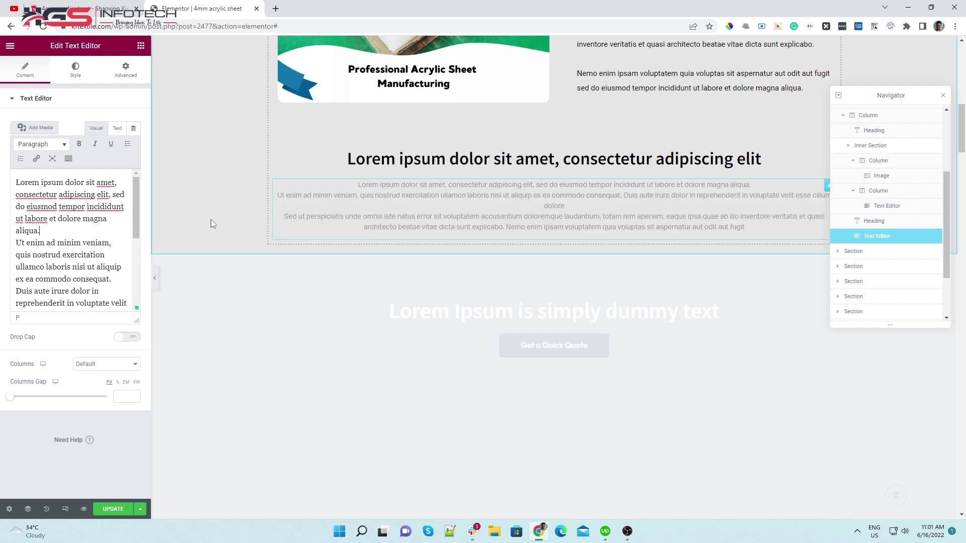
Replace the first card's 'Pellentesque habitant' title with 'Product Heading'.
scroll(407, 242, down, 10)
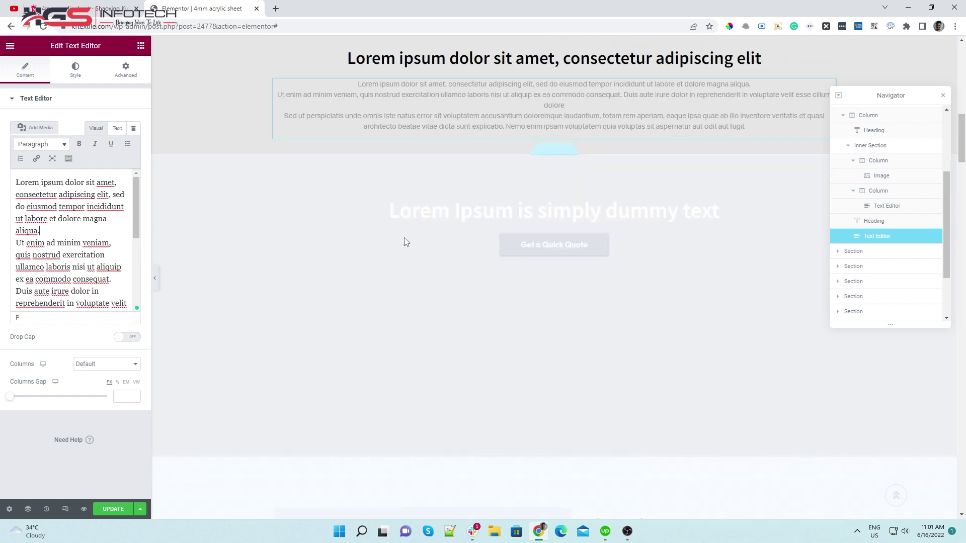
scroll(406, 242, down, 5)
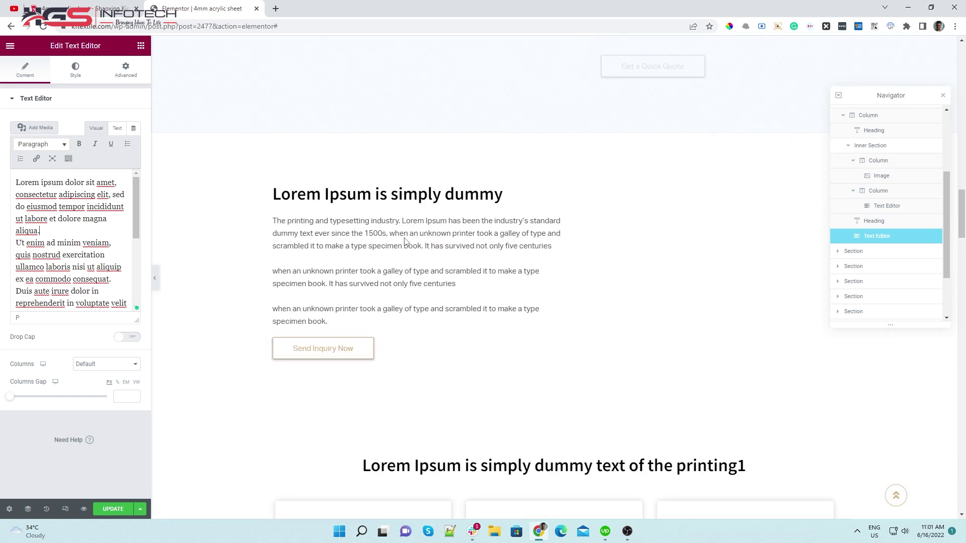
scroll(503, 245, down, 9)
scroll(505, 246, up, 2)
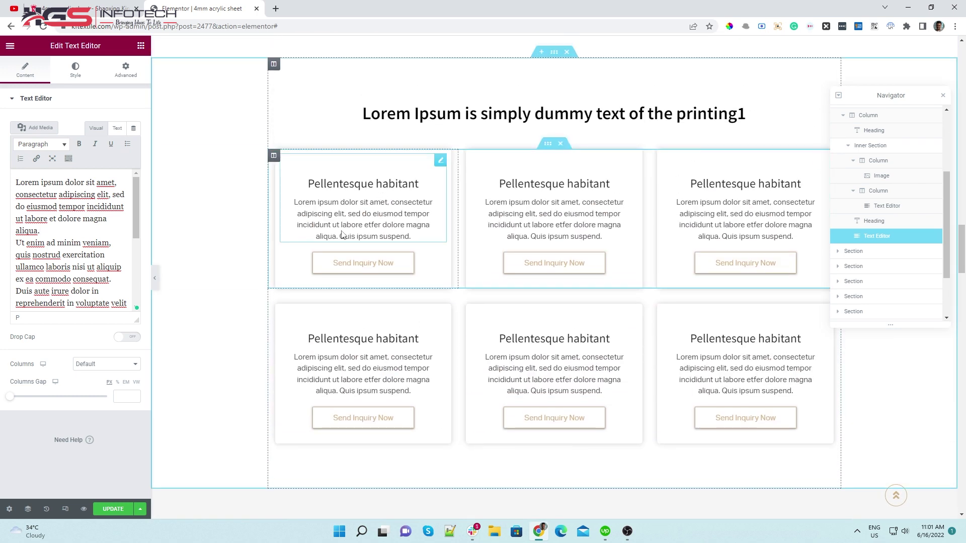
click(441, 161)
click(88, 233)
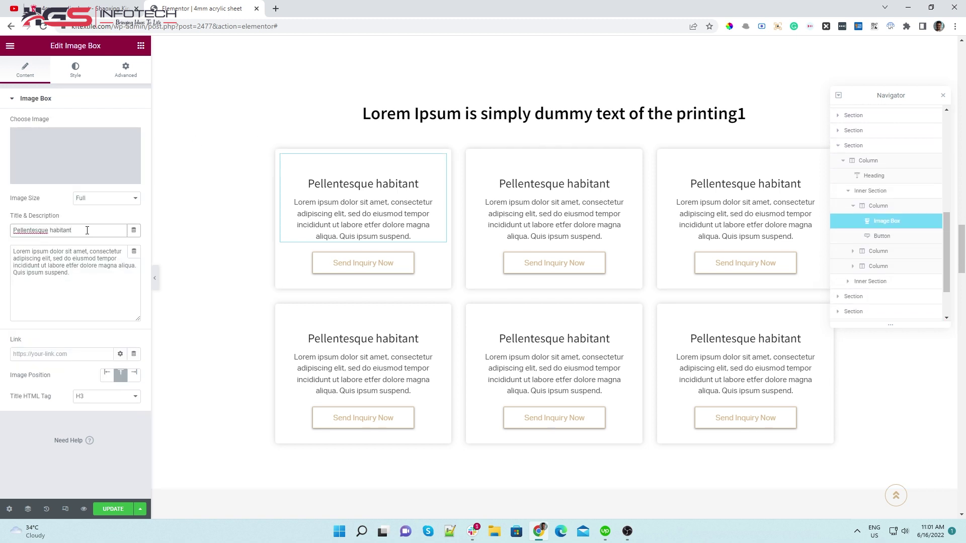
key(BackSpace)
key(BackSpace)
key(BackSpace)
key(BackSpace)
key(BackSpace)
key(BackSpace)
key(BackSpace)
key(BackSpace)
key(BackSpace)
key(BackSpace)
key(BackSpace)
key(BackSpace)
key(BackSpace)
key(BackSpace)
key(BackSpace)
key(BackSpace)
key(BackSpace)
key(BackSpace)
key(BackSpace)
key(BackSpace)
text(roduct)
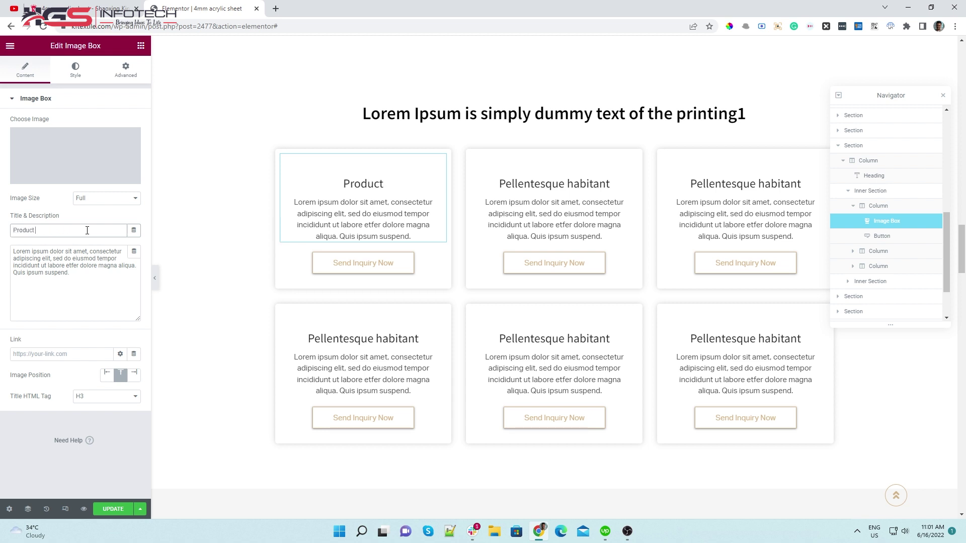
text( Heading)
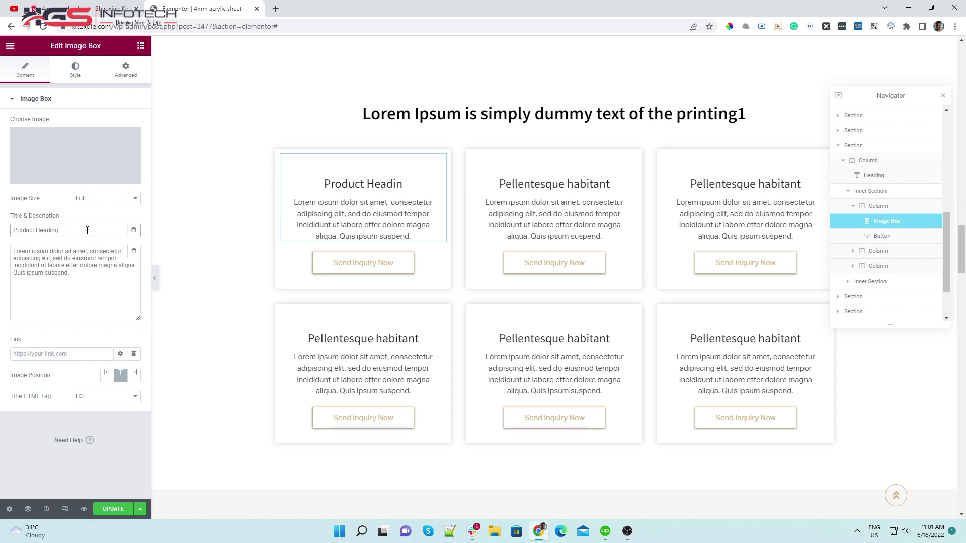
Edit the first card's description so its ending reads 'pend.'.
click(319, 216)
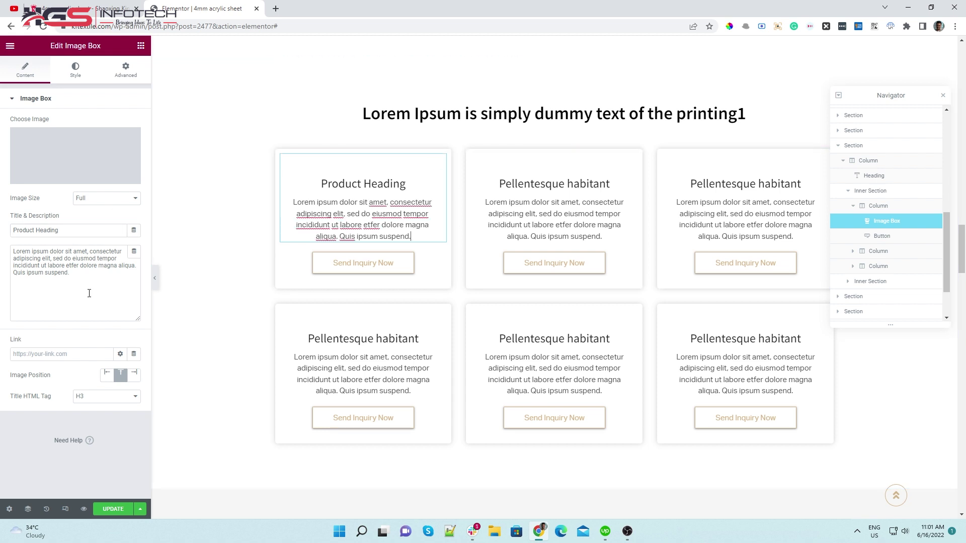
click(95, 273)
key(BackSpace)
key(BackSpace)
key(BackSpace)
key(BackSpace)
key(BackSpace)
text(pend.)
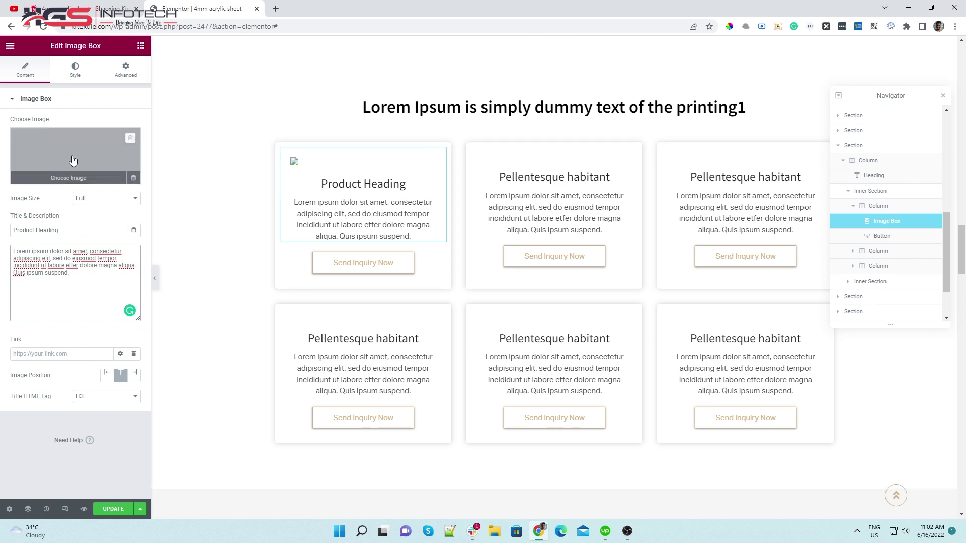
Insert favicon.png, the crown K logo, from the Media Library as the first card's image.
click(64, 178)
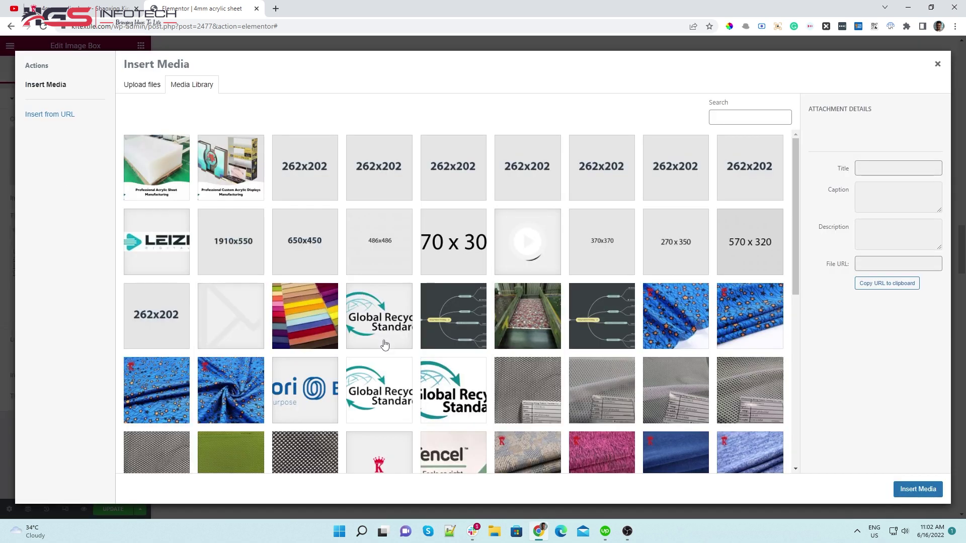
click(302, 317)
scroll(442, 233, down, 5)
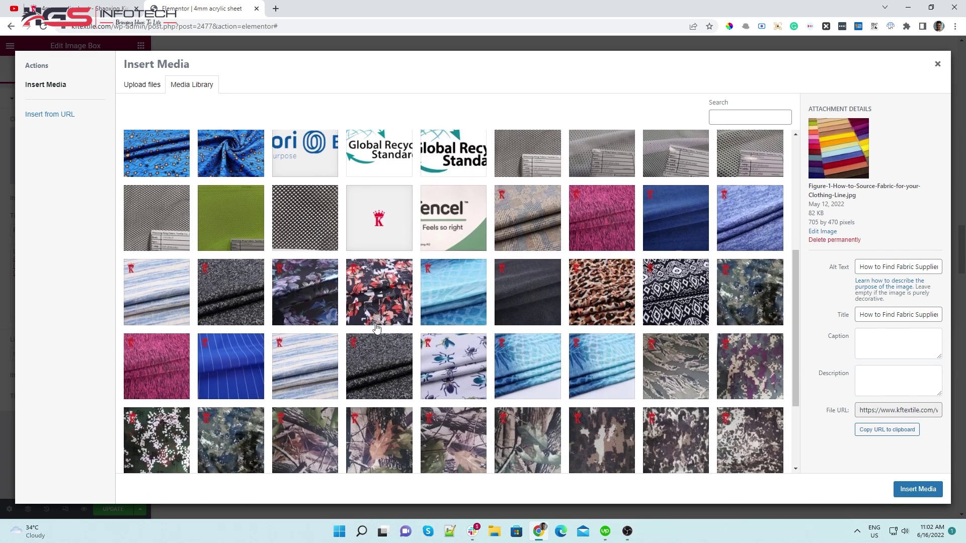
click(442, 233)
click(386, 230)
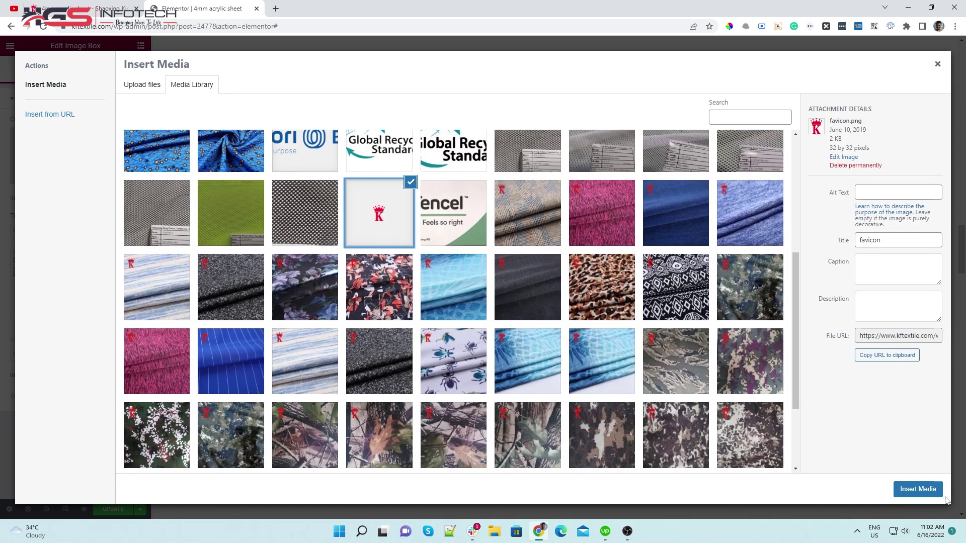
click(913, 486)
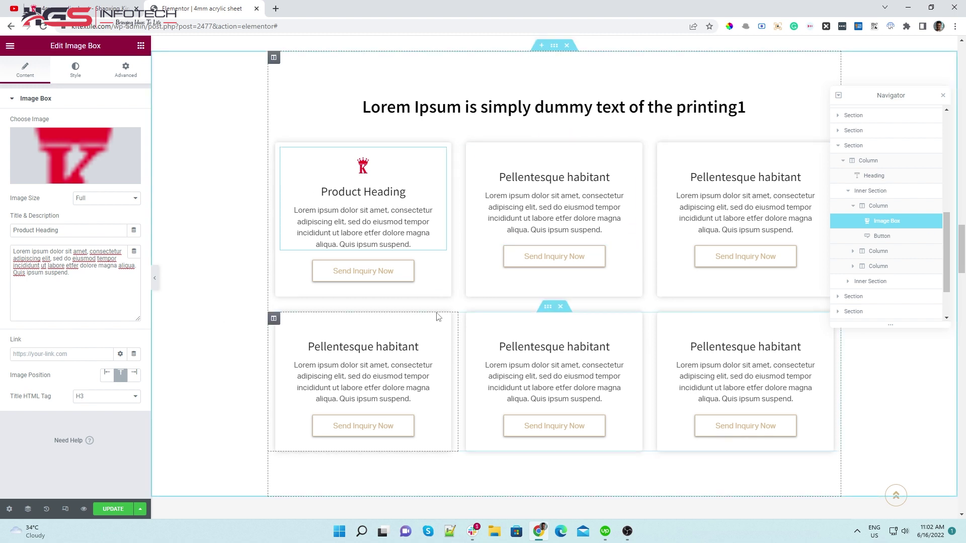
Retype 'Now' in the second card's button label so it reads 'Send Inquiry Now'.
click(632, 251)
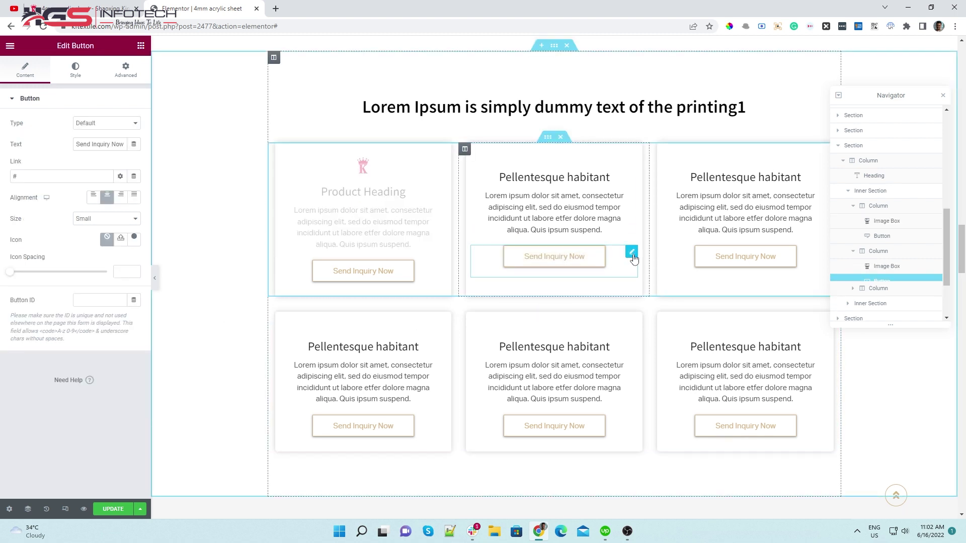
click(18, 174)
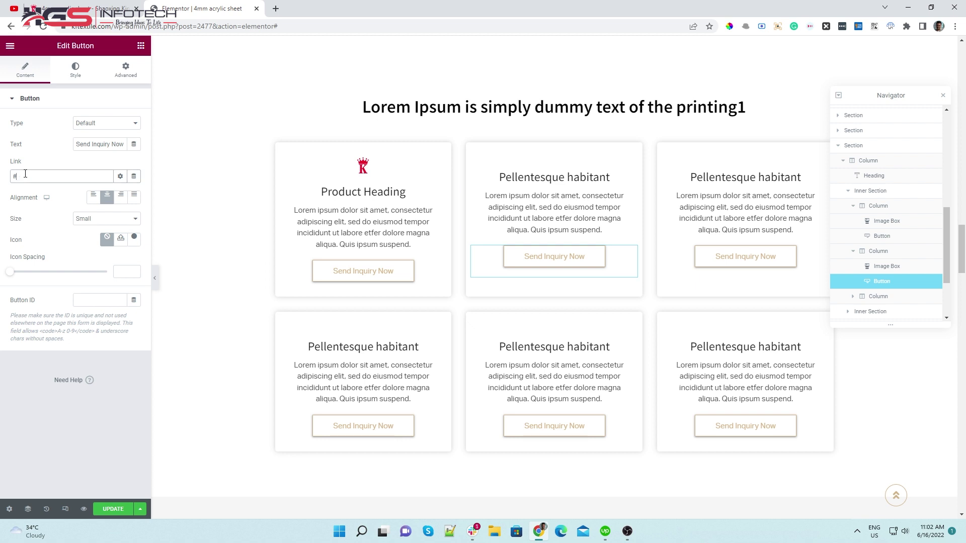
double_click(116, 145)
key(BackSpace)
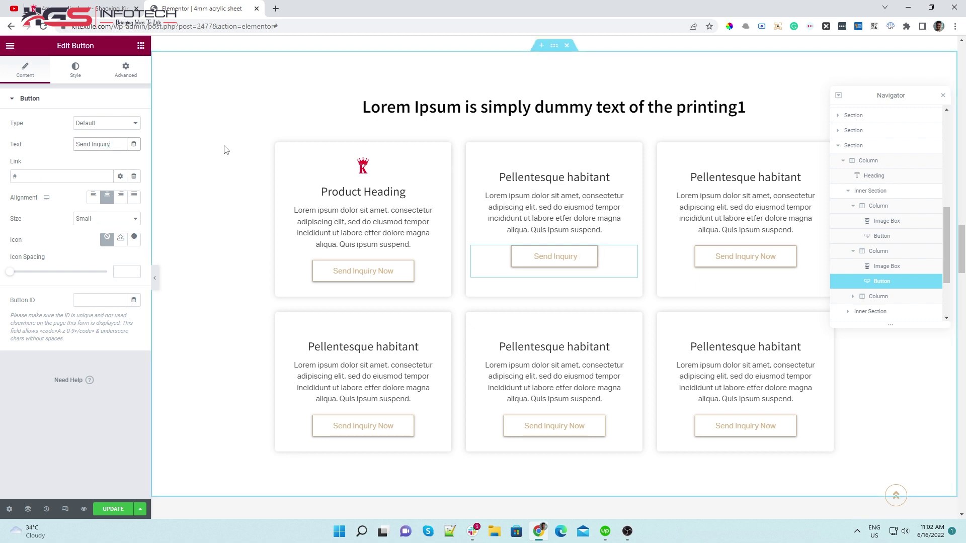
text(Now)
scroll(479, 317, down, 6)
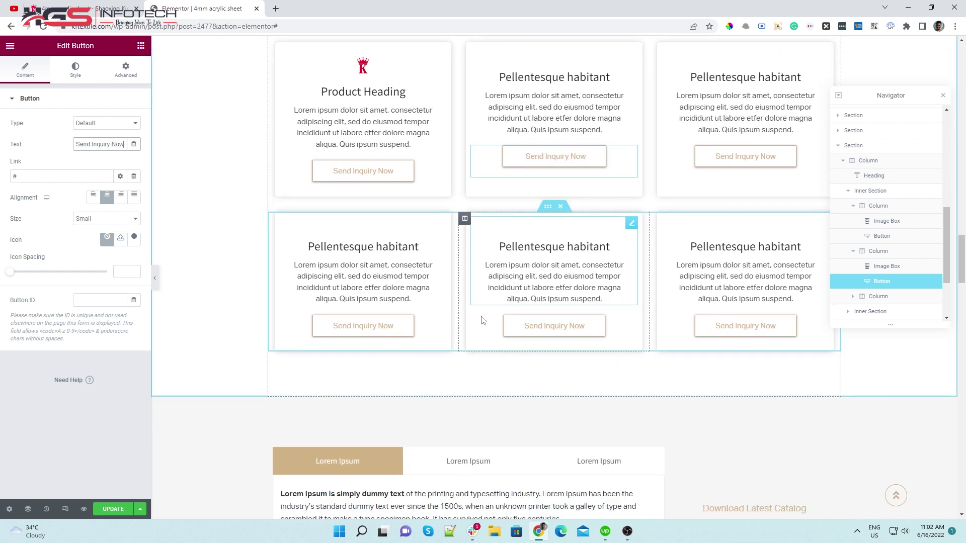
Replace the first tab's Lorem Ipsum content in the tabs block with newly pasted paragraphs.
click(344, 260)
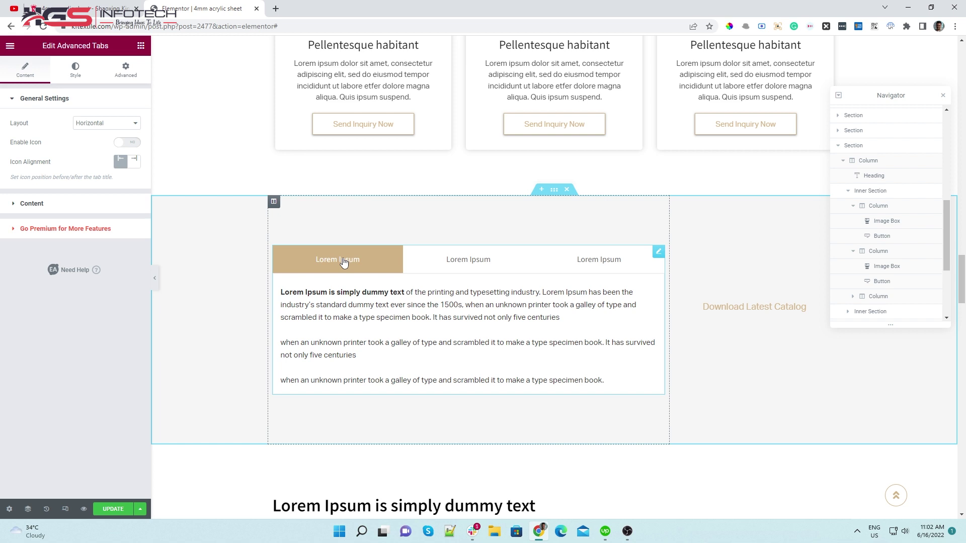
click(48, 206)
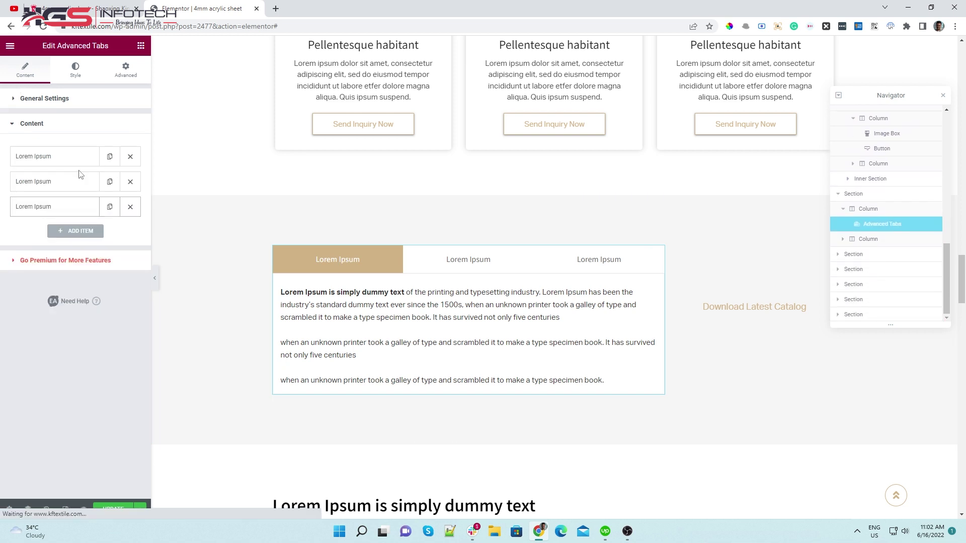
click(49, 156)
scroll(68, 383, down, 5)
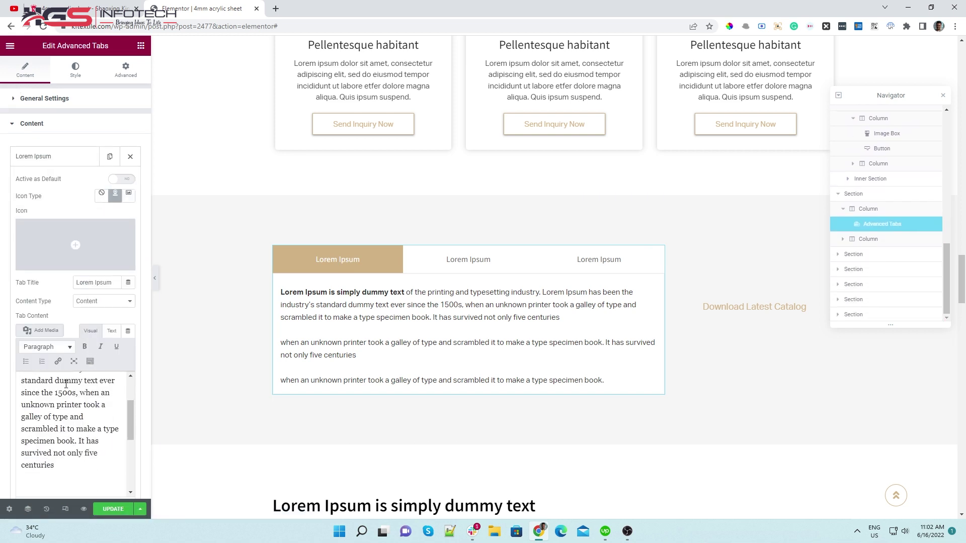
key(ctrl+a)
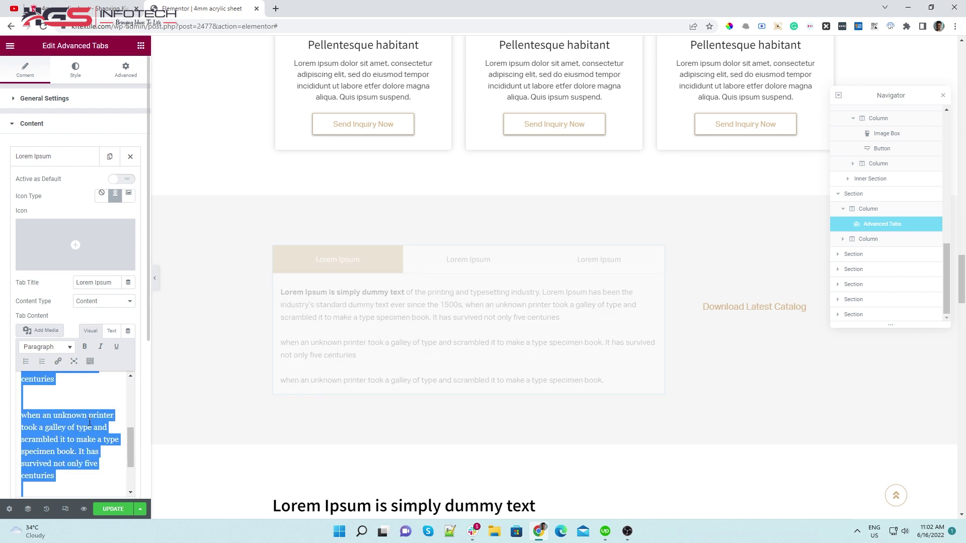
key(Delete)
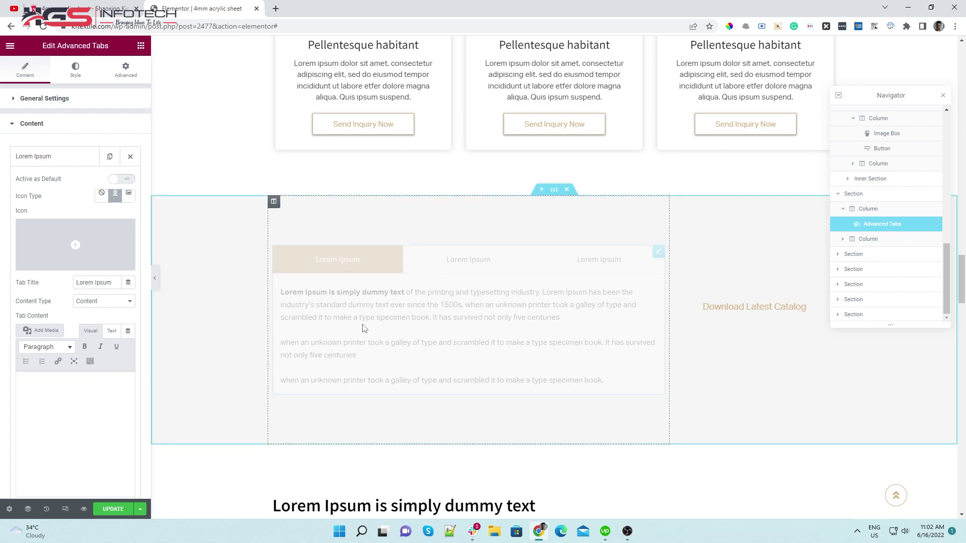
text(The printing and typesetting industry. Lorem Ipsum has been the industry’s standard dummy text ever since the 1500s, when an unknown printer took a galley of type and scrambled it to make a type specimen book. It has survived not only five centuries  when an unknown printer took a galley of type and scrambled it to make a type specimen book.)
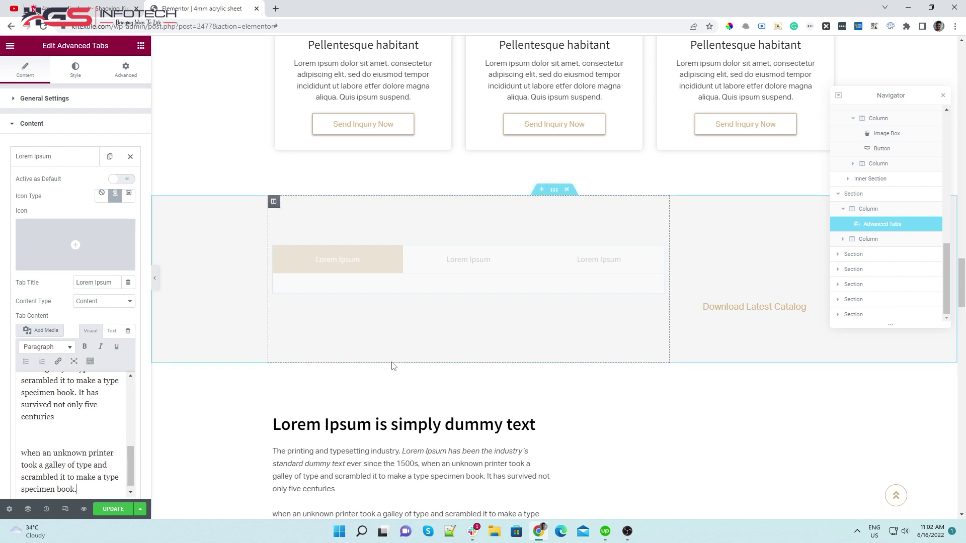
Preview the second and third tabs' content on the page.
click(479, 269)
click(597, 261)
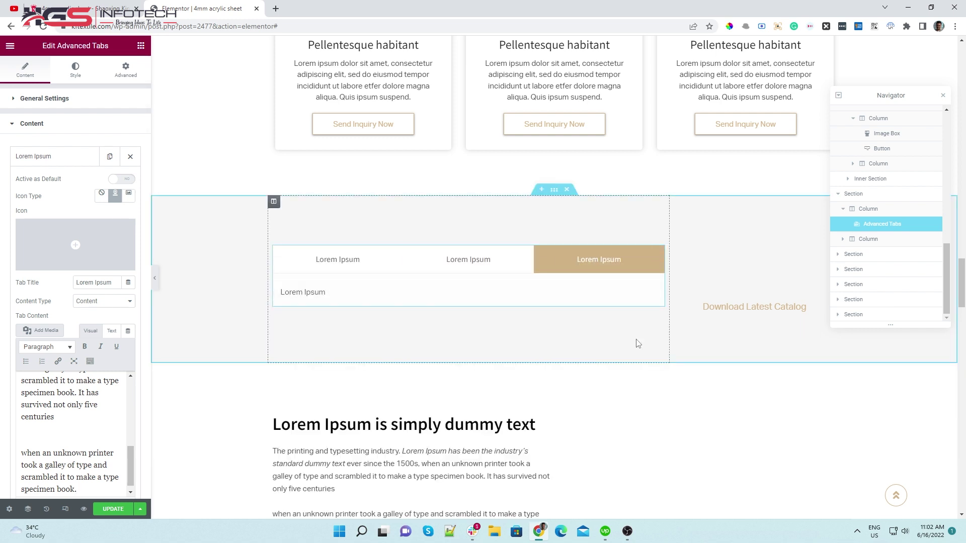
scroll(637, 338, down, 8)
scroll(606, 326, down, 8)
Move the Navigator aside, reconfirm the carousel's eight-image gallery, and edit the Advanced Accordion.
scroll(606, 326, down, 3)
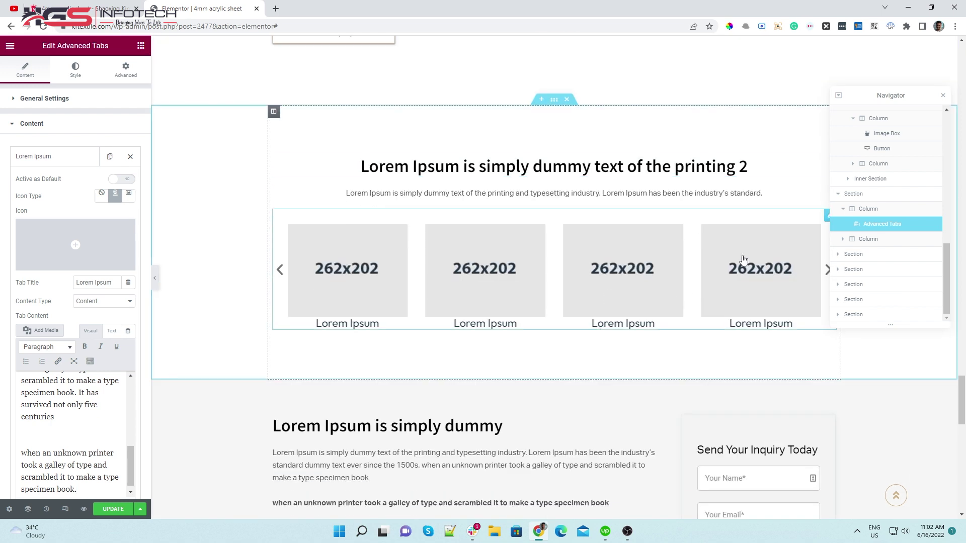
drag(928, 92, 857, 371)
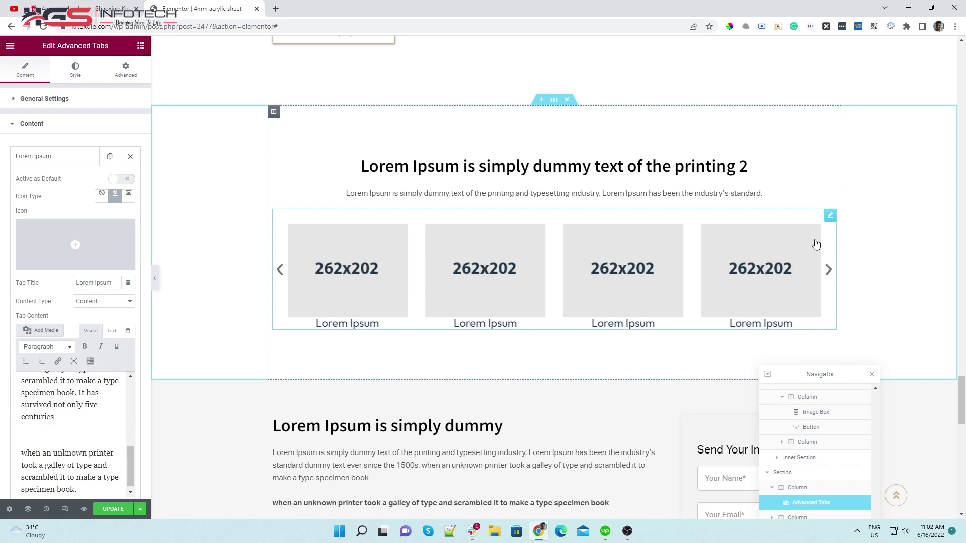
click(830, 215)
click(48, 150)
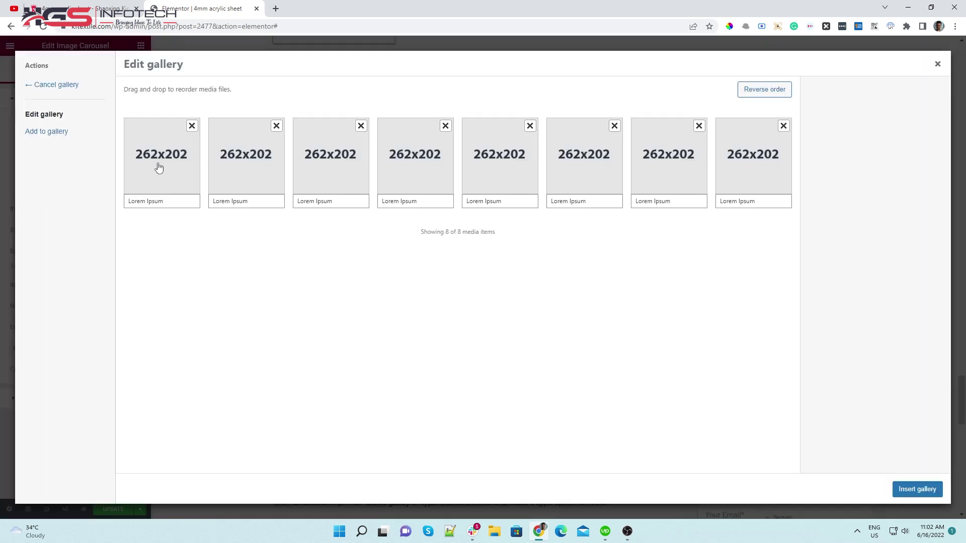
click(909, 488)
scroll(420, 279, down, 5)
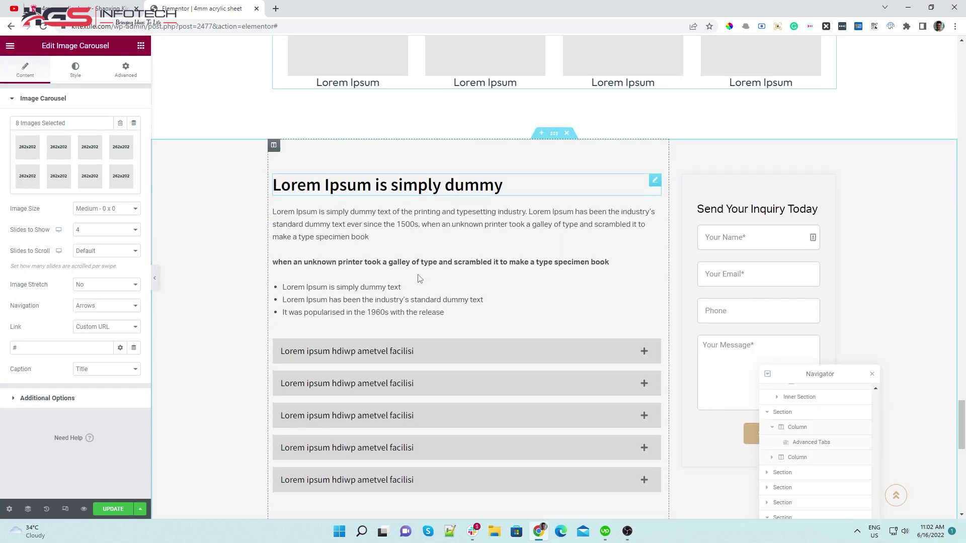
click(653, 324)
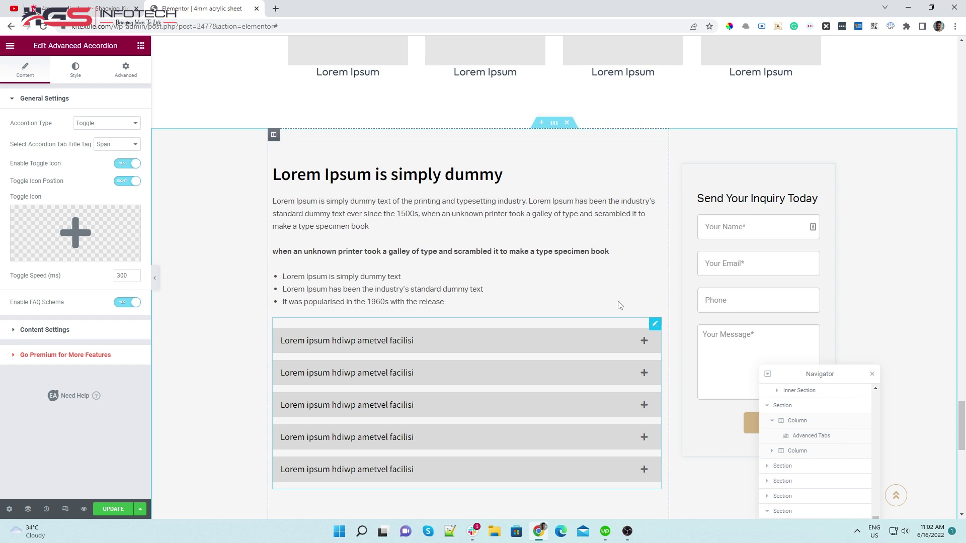
Replace the first accordion item's content with a pasted Lorem ipsum paragraph.
click(69, 333)
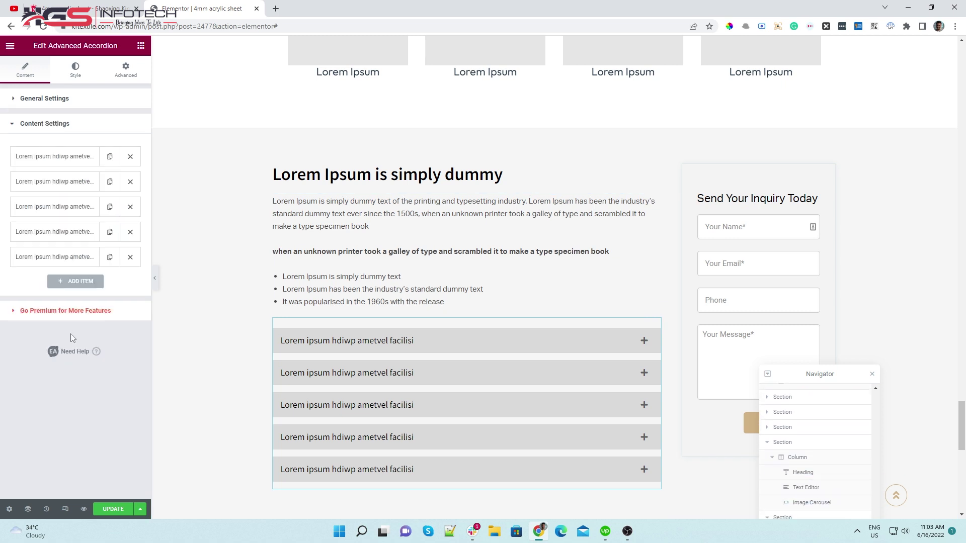
click(52, 156)
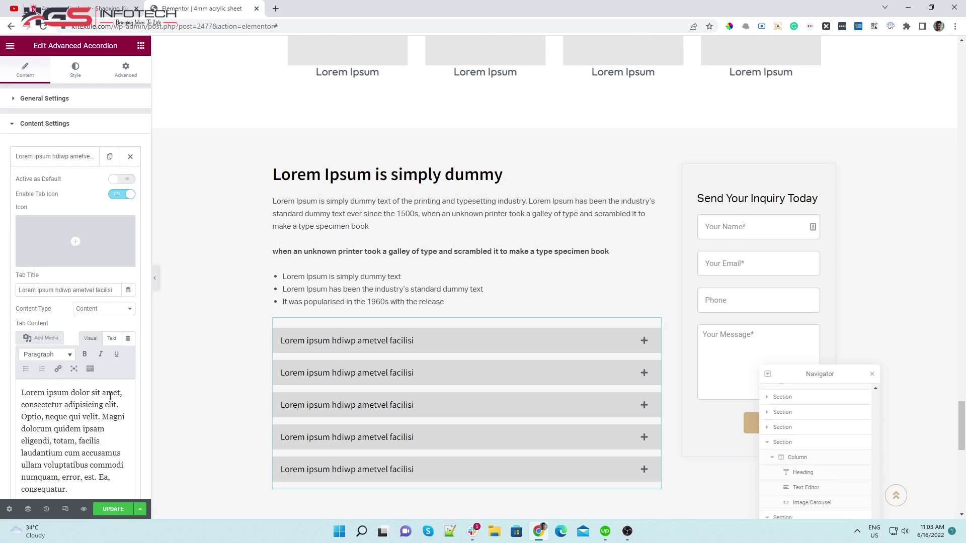
key(ctrl+a)
key(ctrl+c)
key(BackSpace)
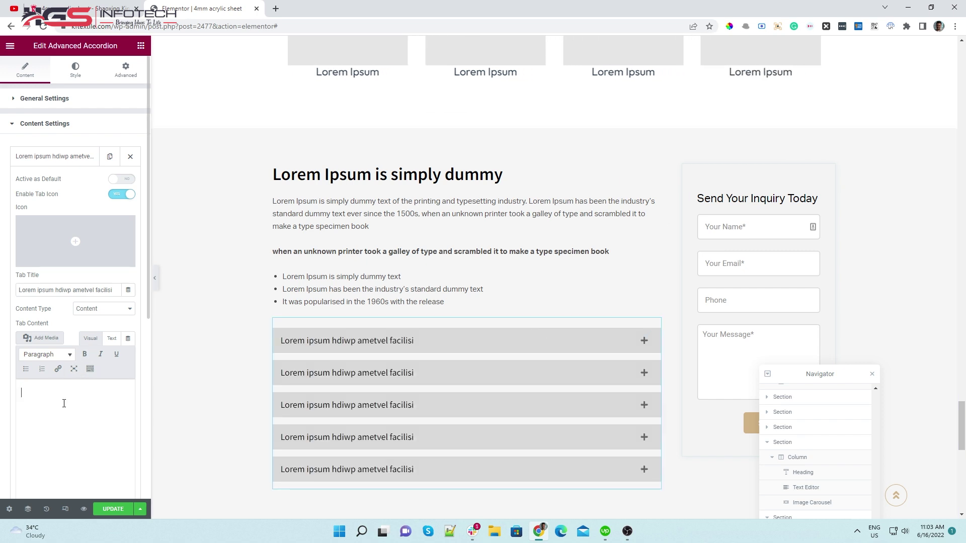
key(ctrl+v)
scroll(37, 385, down, 1)
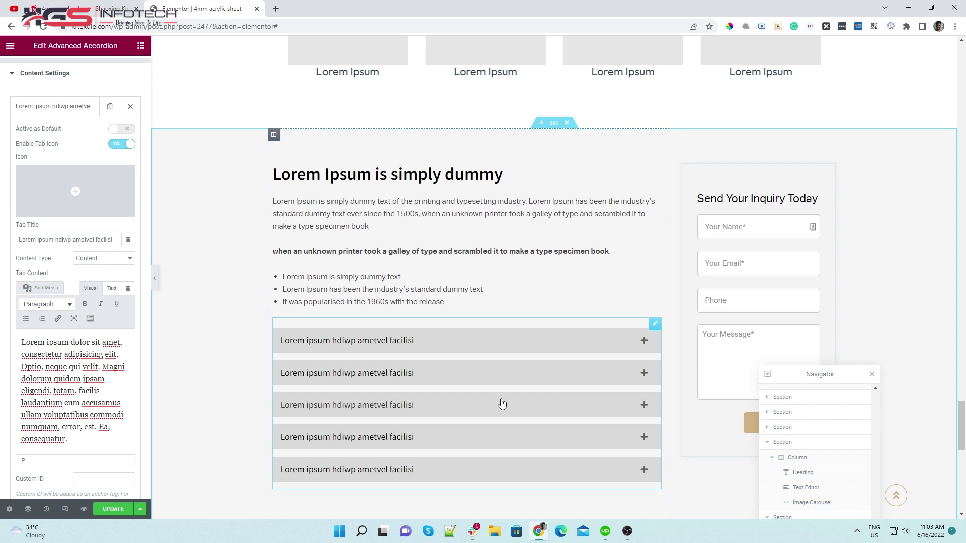
Expand and collapse the first, second and third accordion items to preview them.
click(643, 343)
click(623, 350)
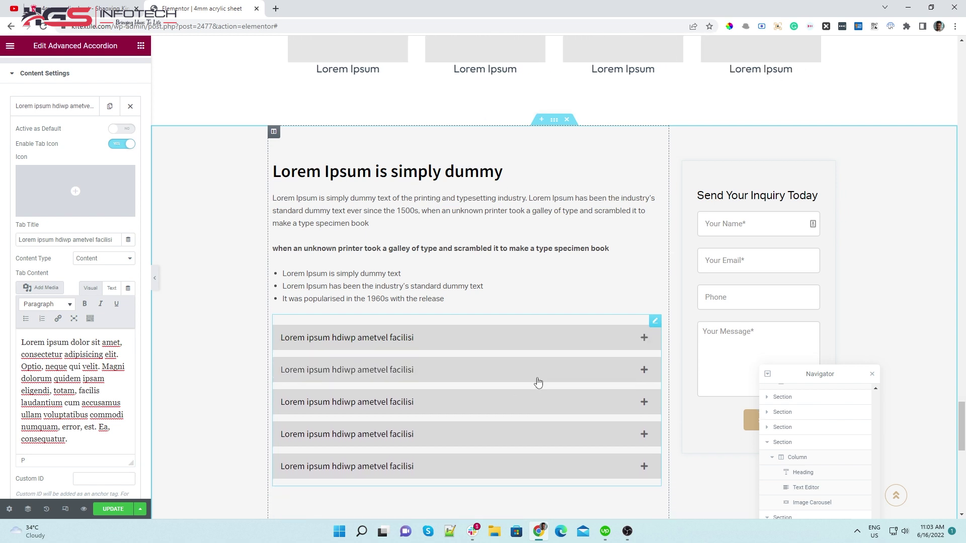
scroll(578, 363, down, 1)
click(651, 325)
click(648, 324)
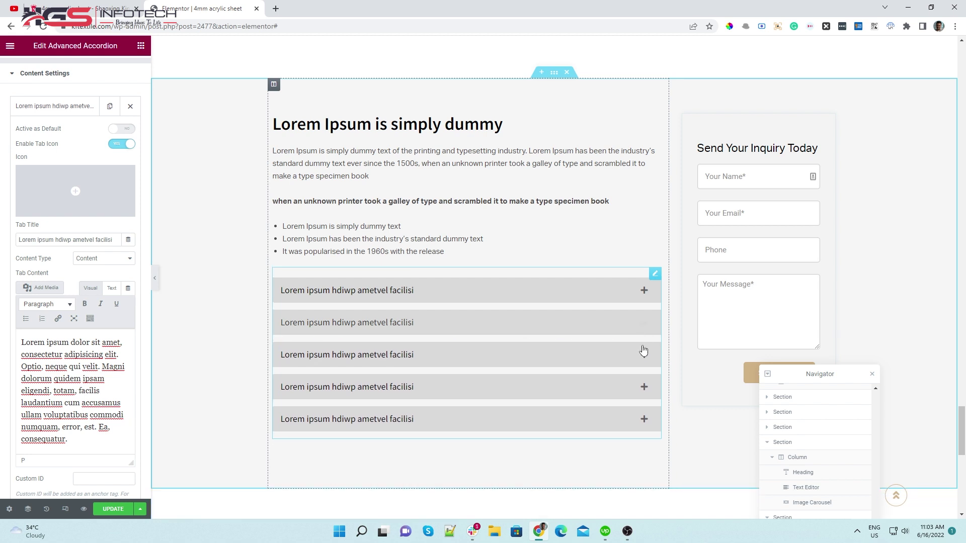
click(644, 356)
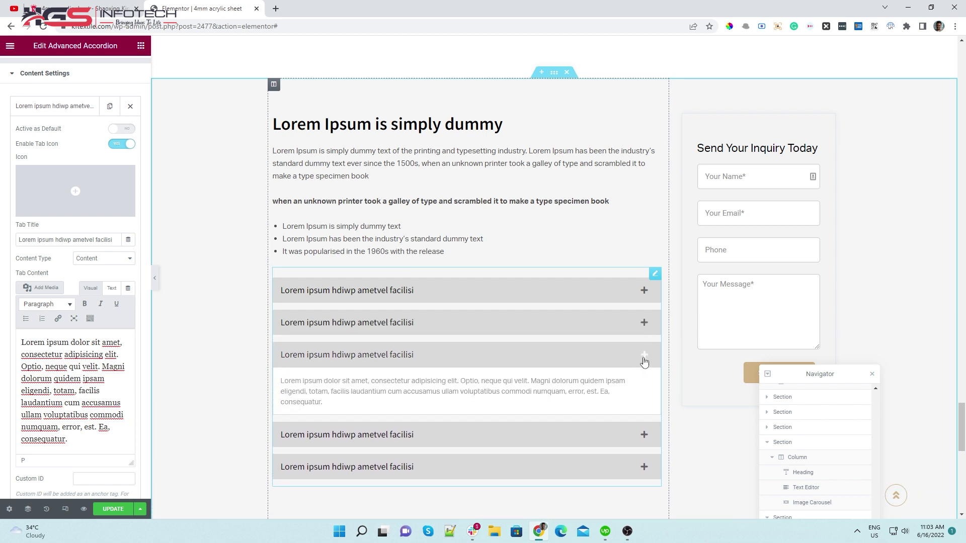
click(647, 353)
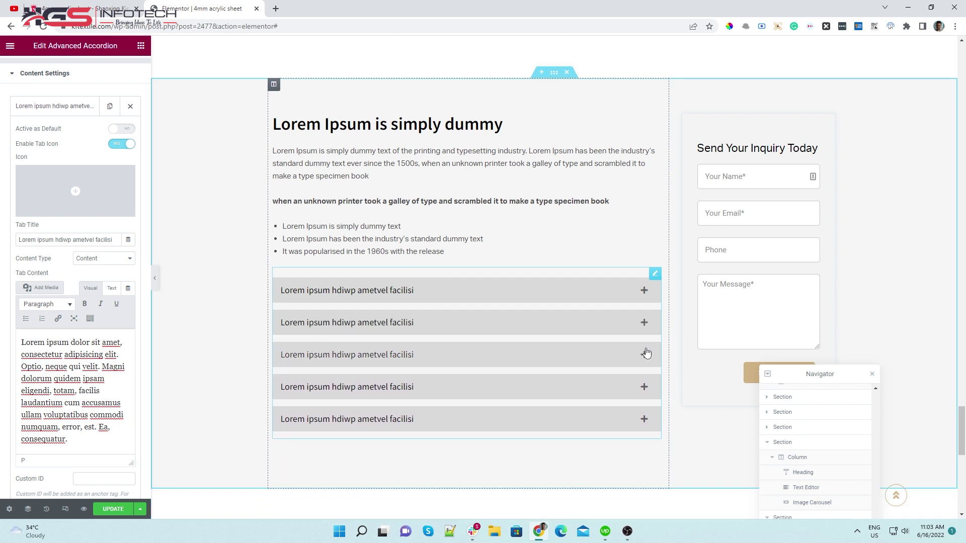
click(646, 354)
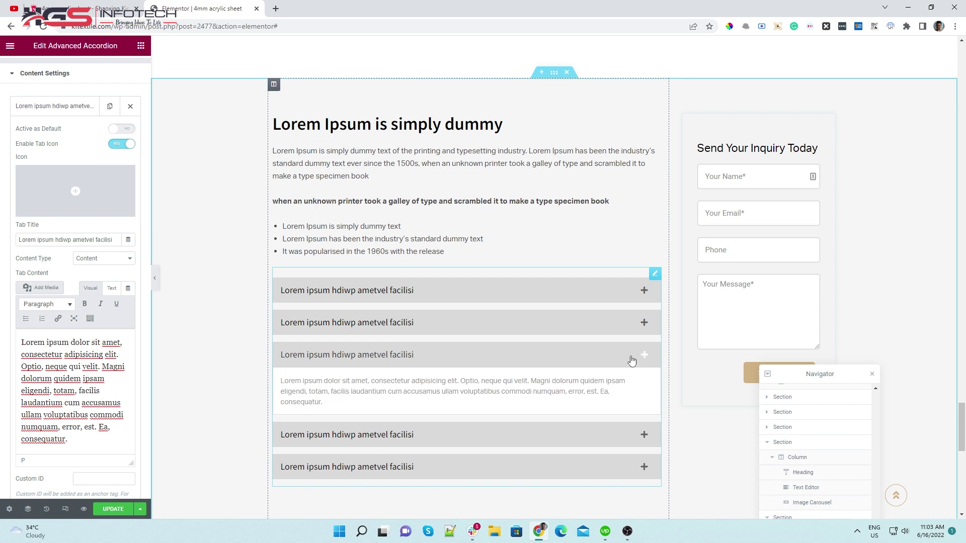
click(643, 360)
scroll(576, 360, down, 7)
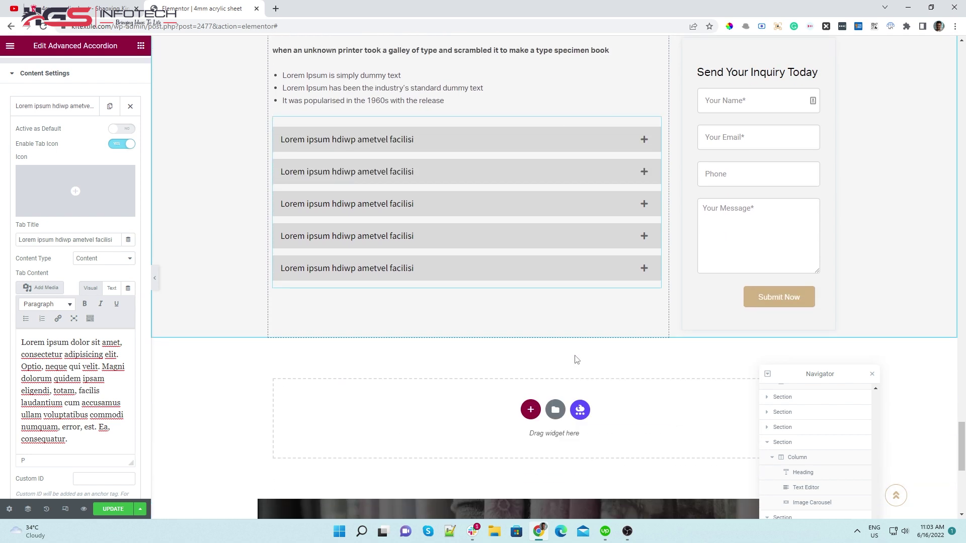
scroll(576, 361, down, 3)
Publish the page update and reload the live 4mm acrylic sheet page to view the edits.
click(114, 509)
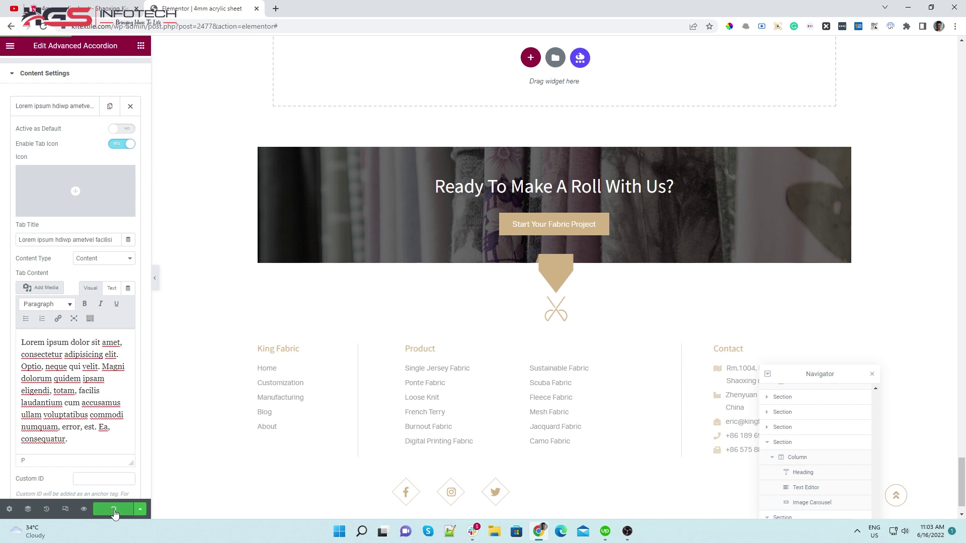
click(91, 4)
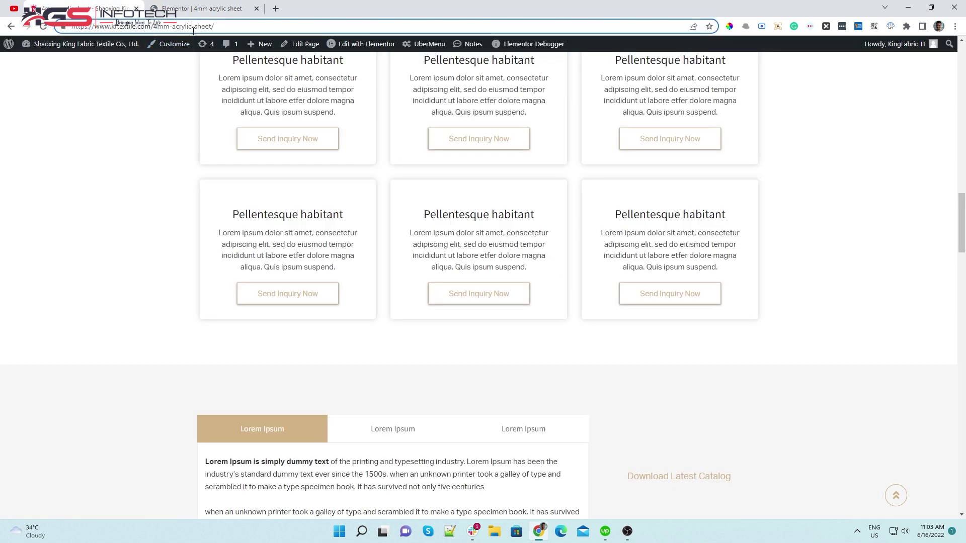
key(Return)
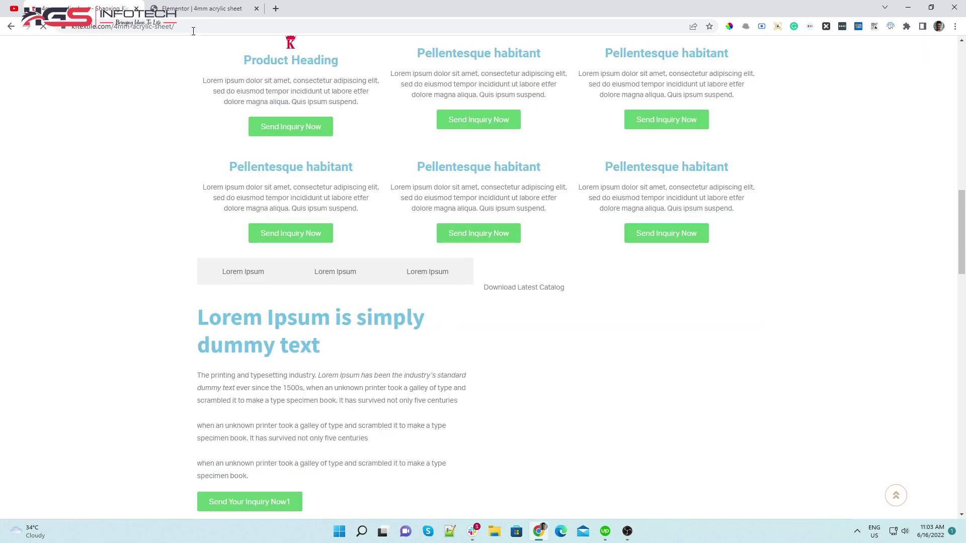
scroll(260, 208, up, 10)
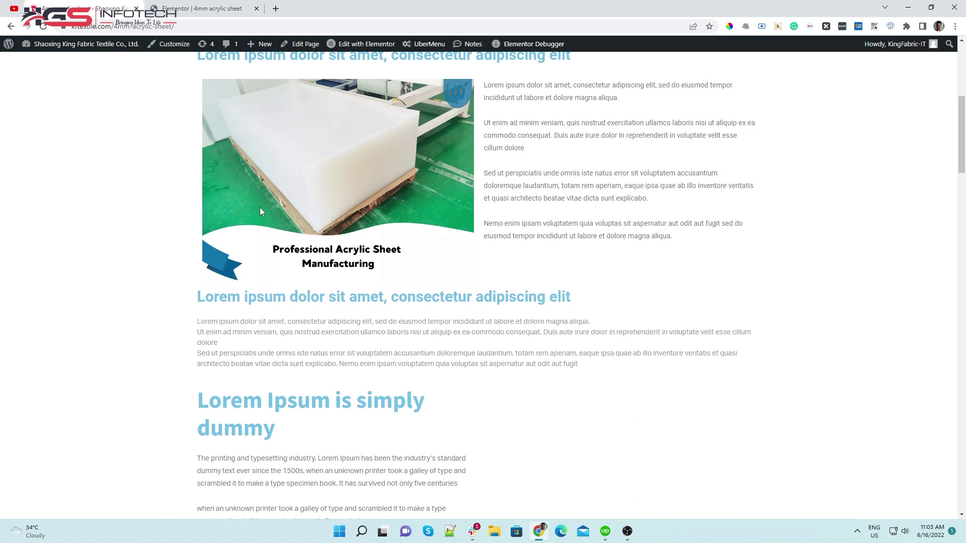